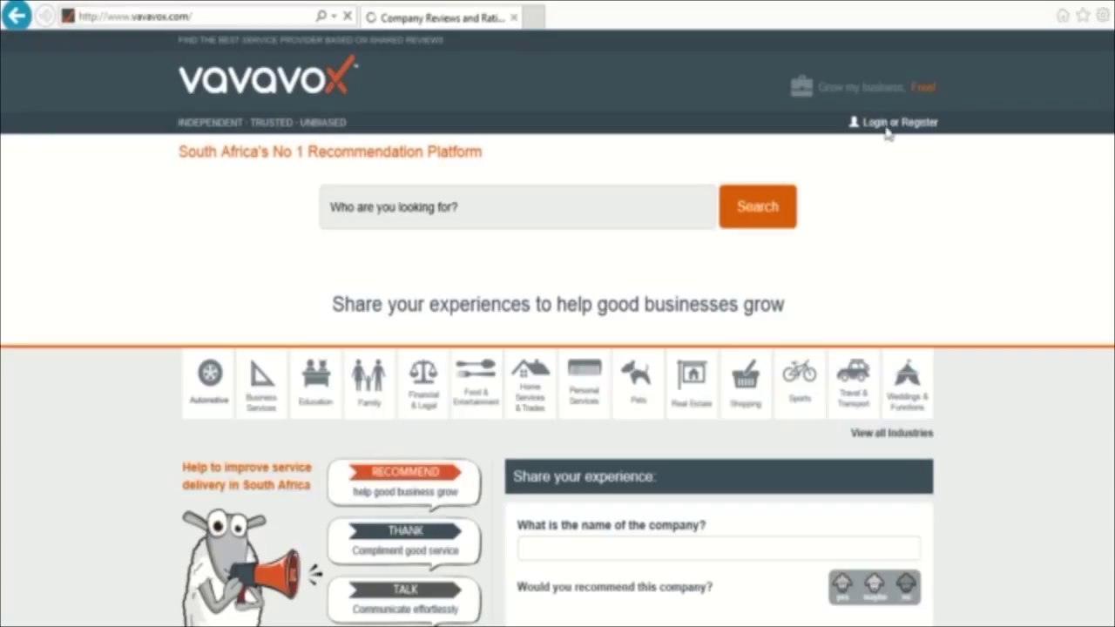
- Open the 'Grow my business, Free!' sign-up page, then switch to the Login page
{"action": "left_click", "coordinate": [860, 89]}
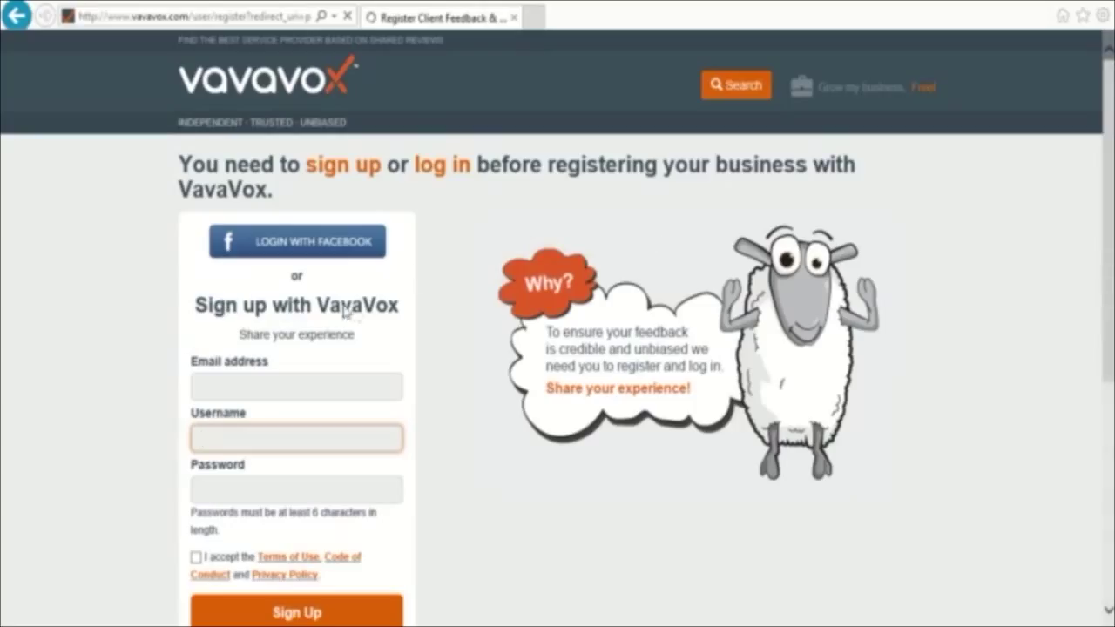
{"action": "scroll", "coordinate": [361, 309], "scroll_direction": "down", "scroll_amount": 1}
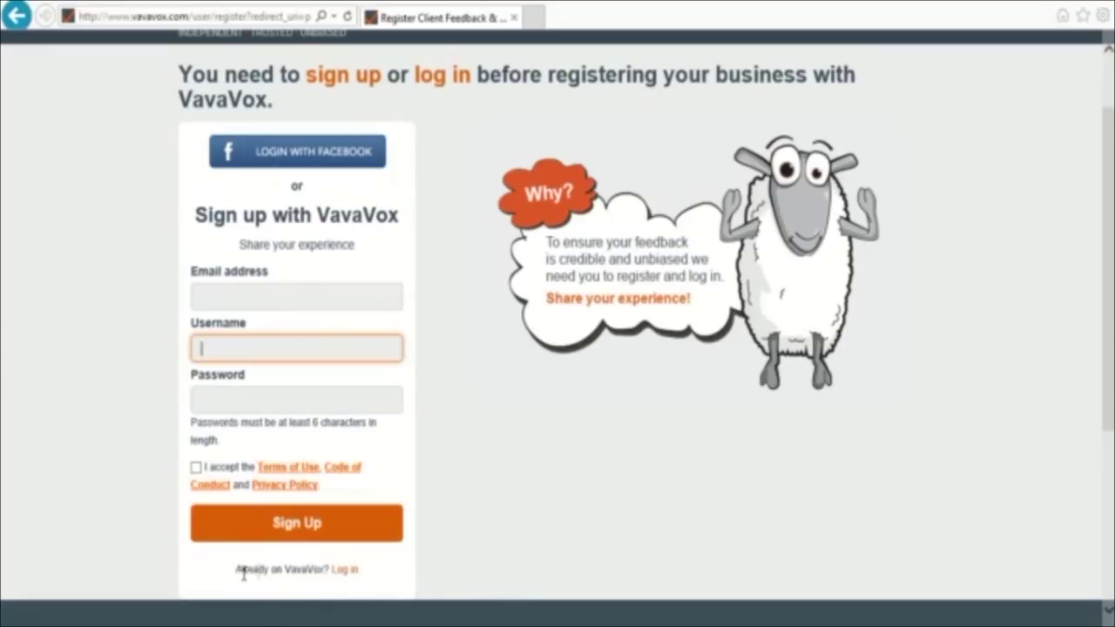
{"action": "left_click", "coordinate": [347, 579]}
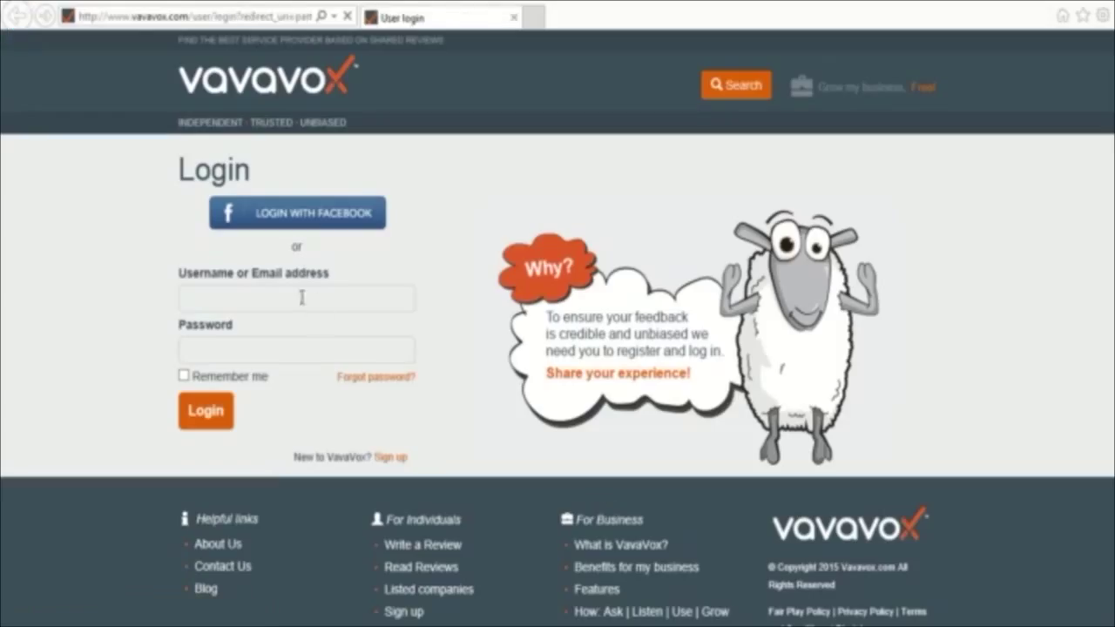
- Log in with the account username chosen from the saved autocomplete suggestions
{"action": "left_click", "coordinate": [263, 297]}
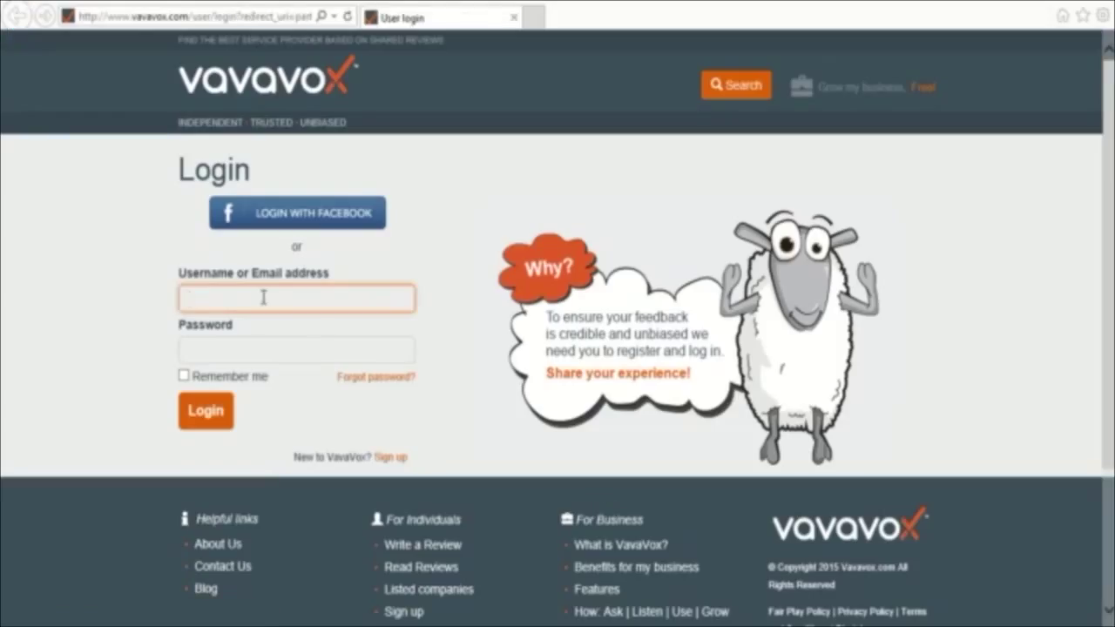
{"action": "type", "text": "Dalton"}
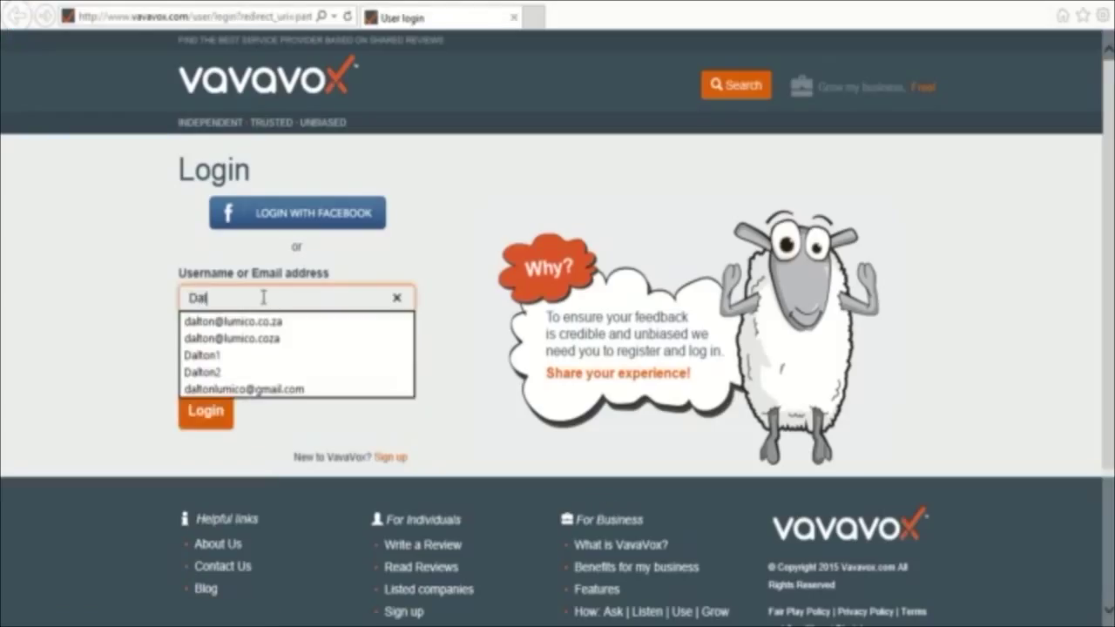
{"action": "left_click", "coordinate": [219, 372]}
{"action": "left_click", "coordinate": [203, 407]}
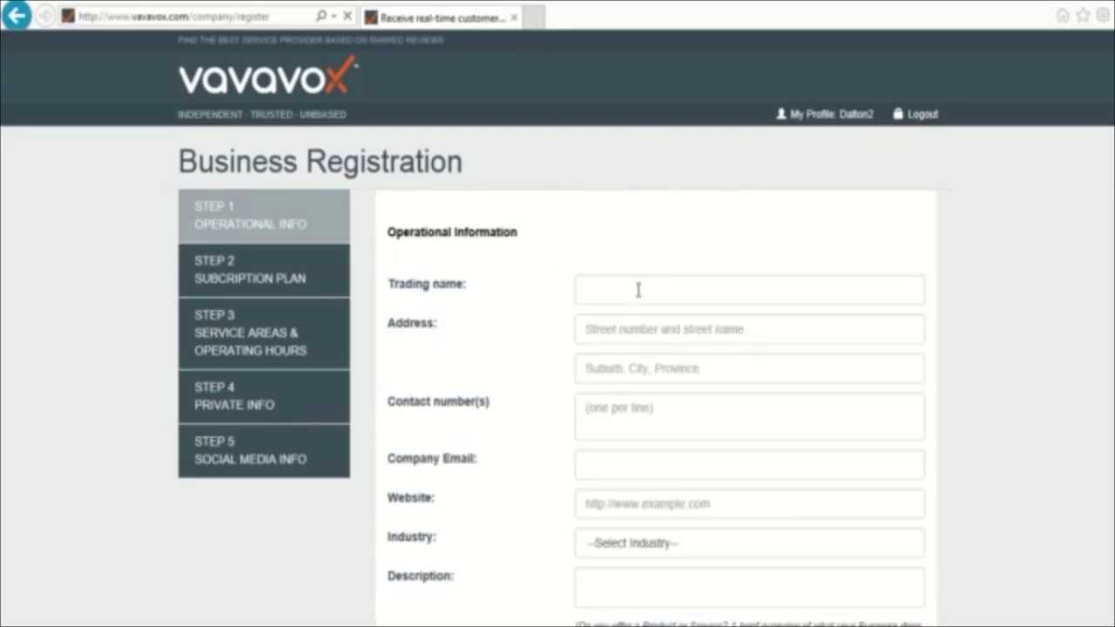
- Enter trading name Lumico, the business's street address, and suburb Cape Town City Centre
{"action": "left_click", "coordinate": [638, 290]}
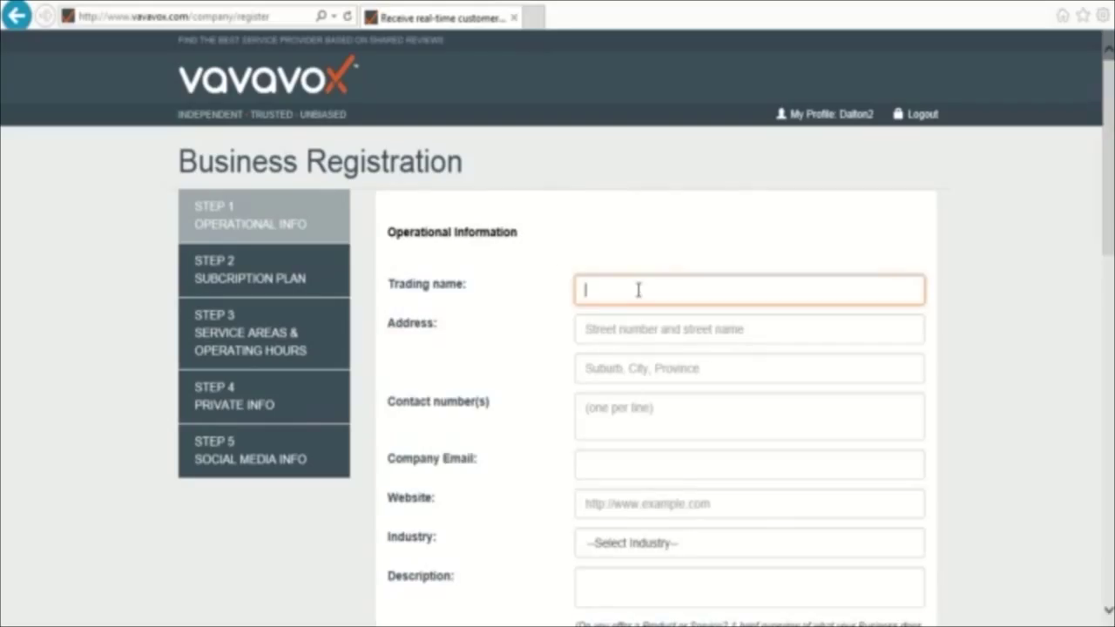
{"action": "type", "text": "Lumico"}
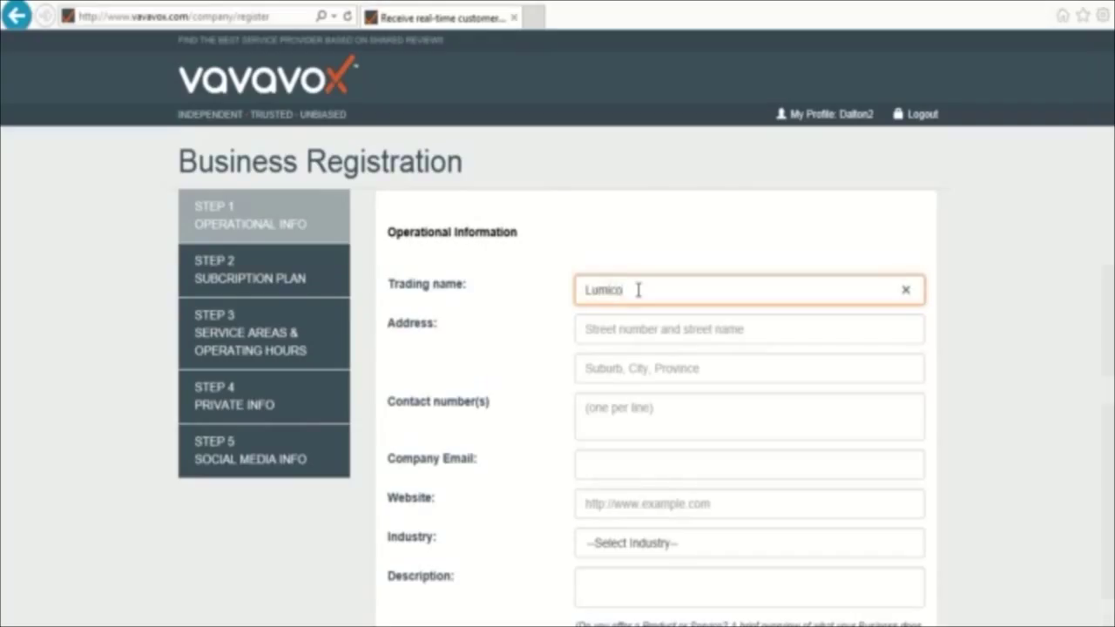
{"action": "key", "text": "Tab"}
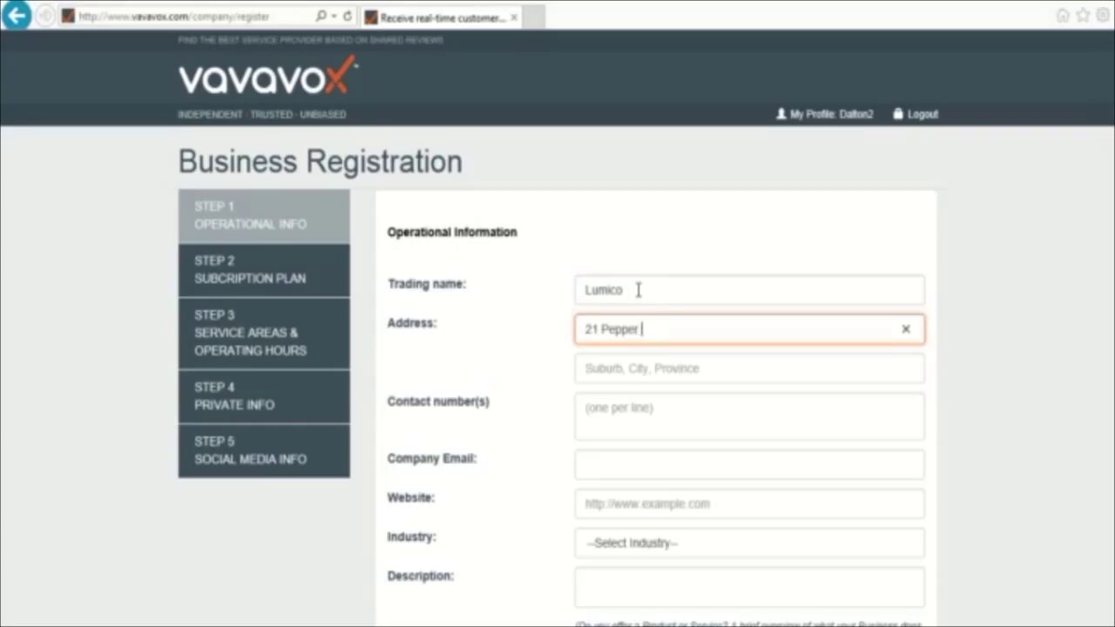
{"action": "key", "text": "Tab"}
{"action": "type", "text": "Cape"}
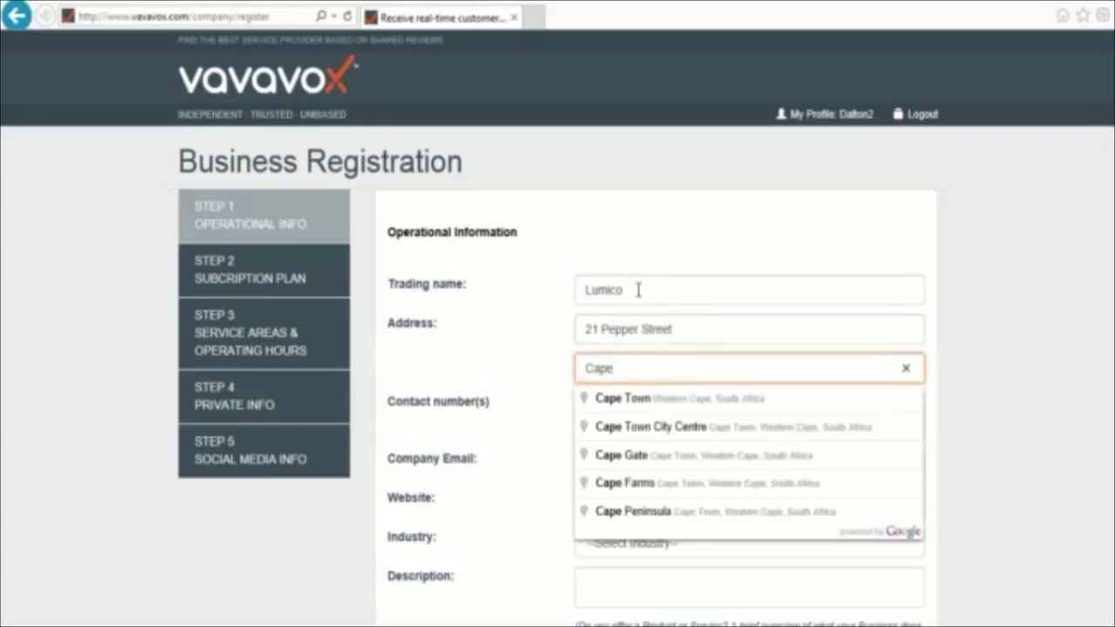
{"action": "left_click", "coordinate": [702, 426]}
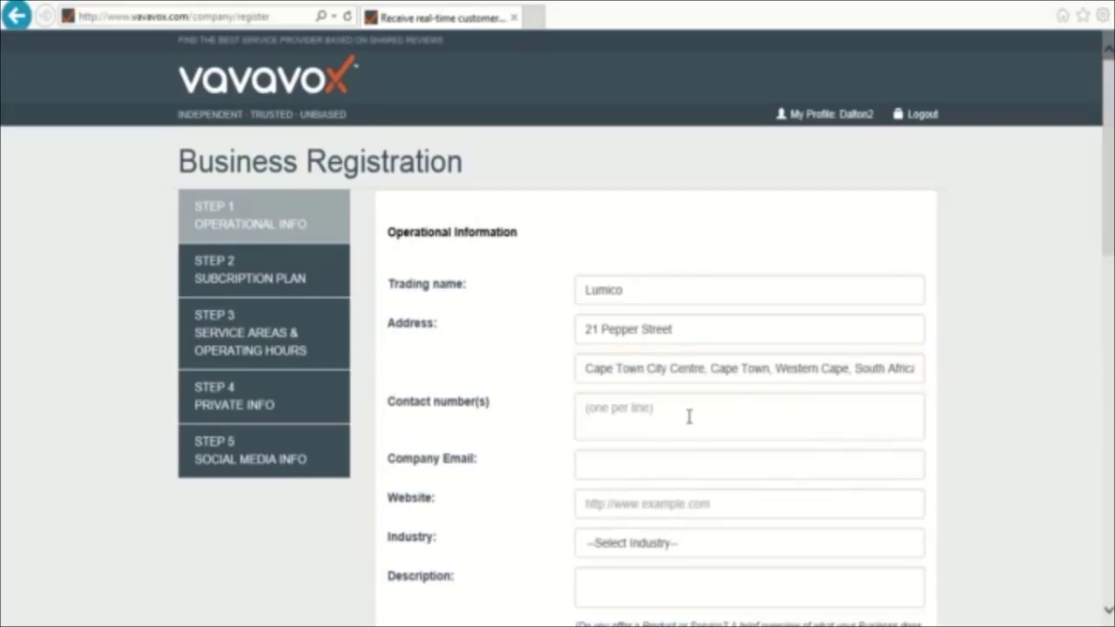
{"action": "left_click", "coordinate": [688, 417]}
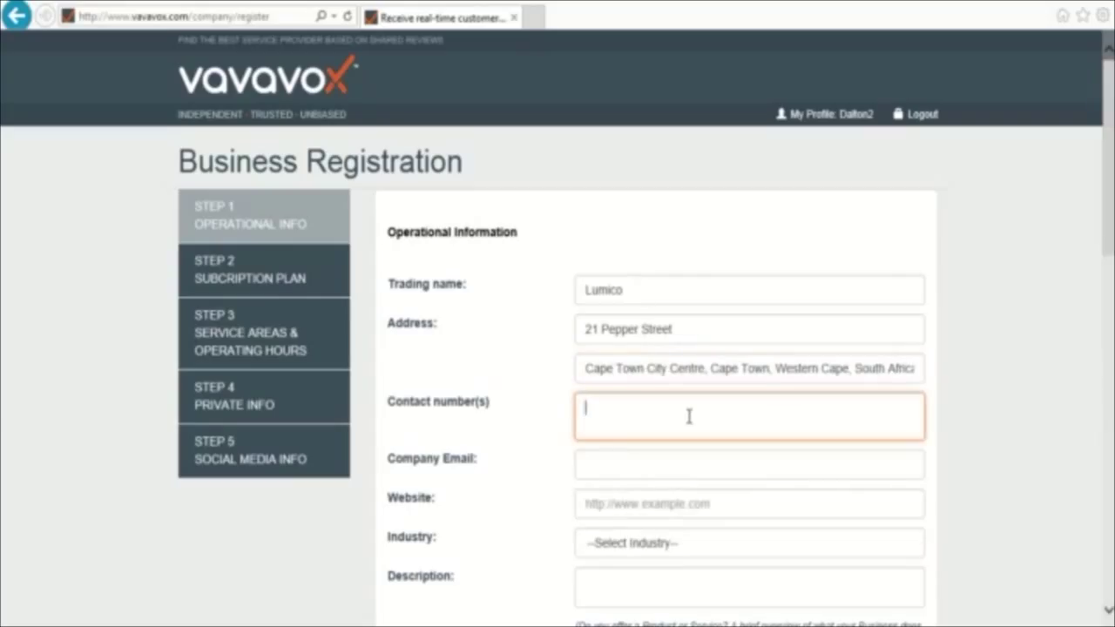
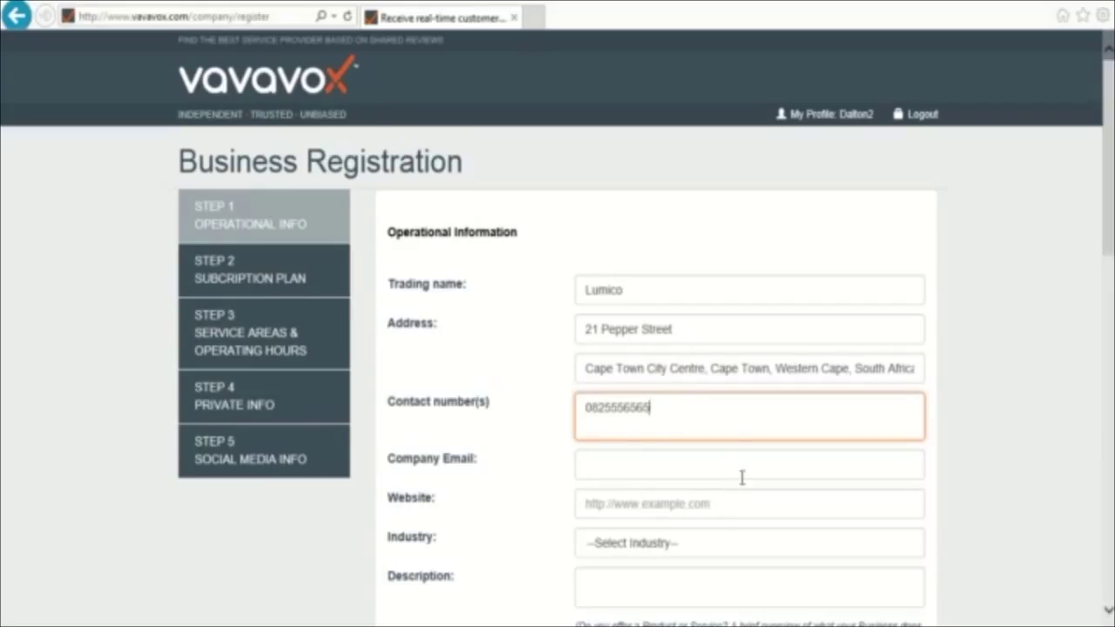
{"action": "left_click", "coordinate": [677, 469]}
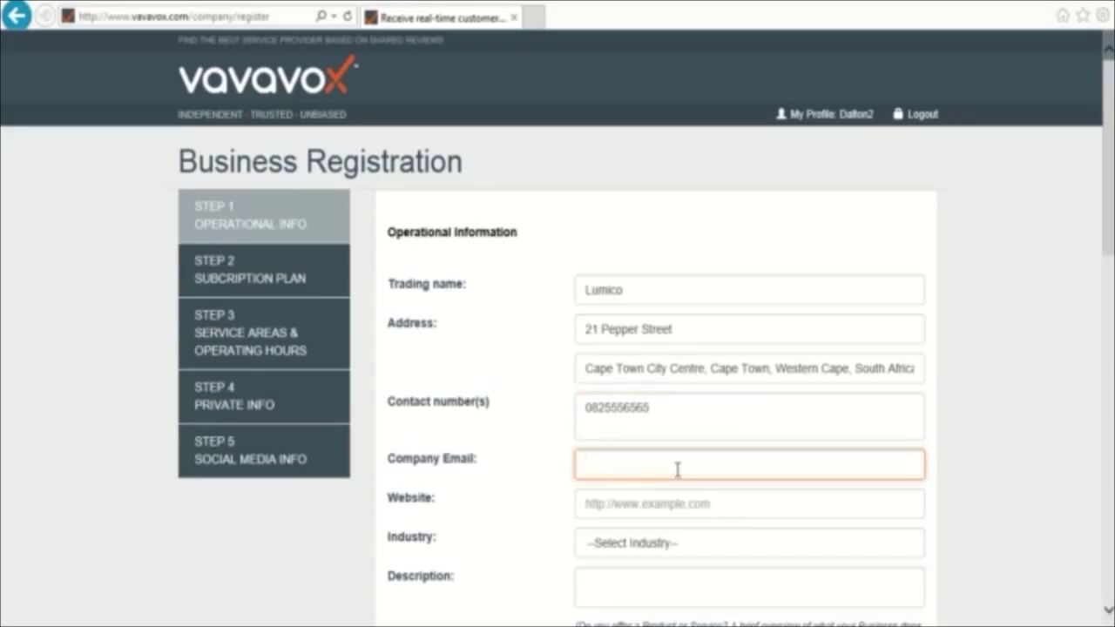
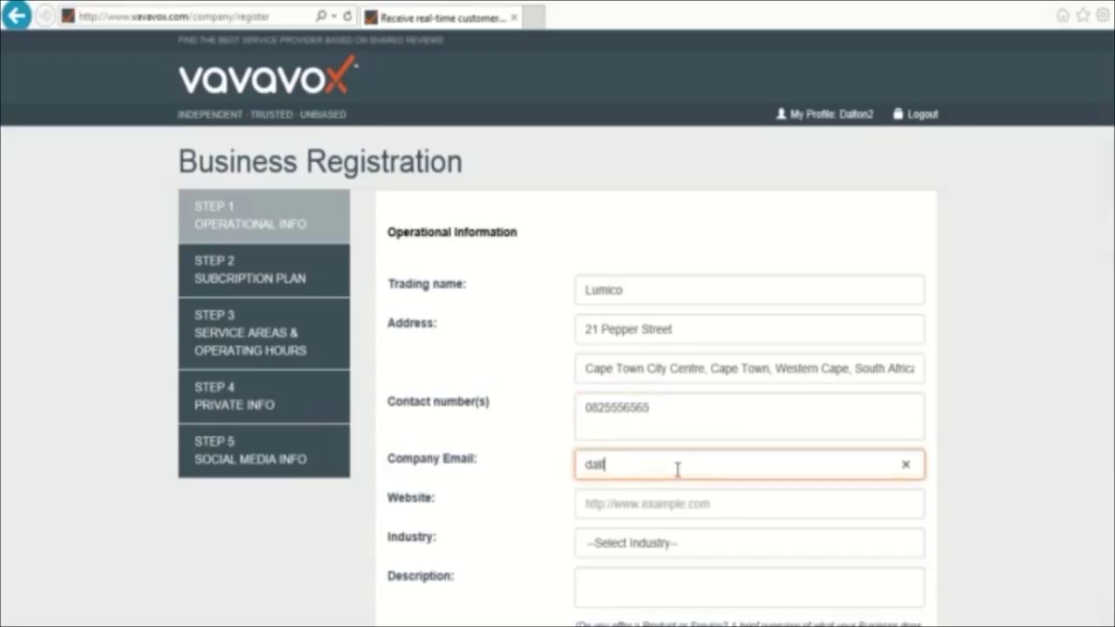
{"action": "key", "text": "Tab"}
{"action": "type", "text": "www"}
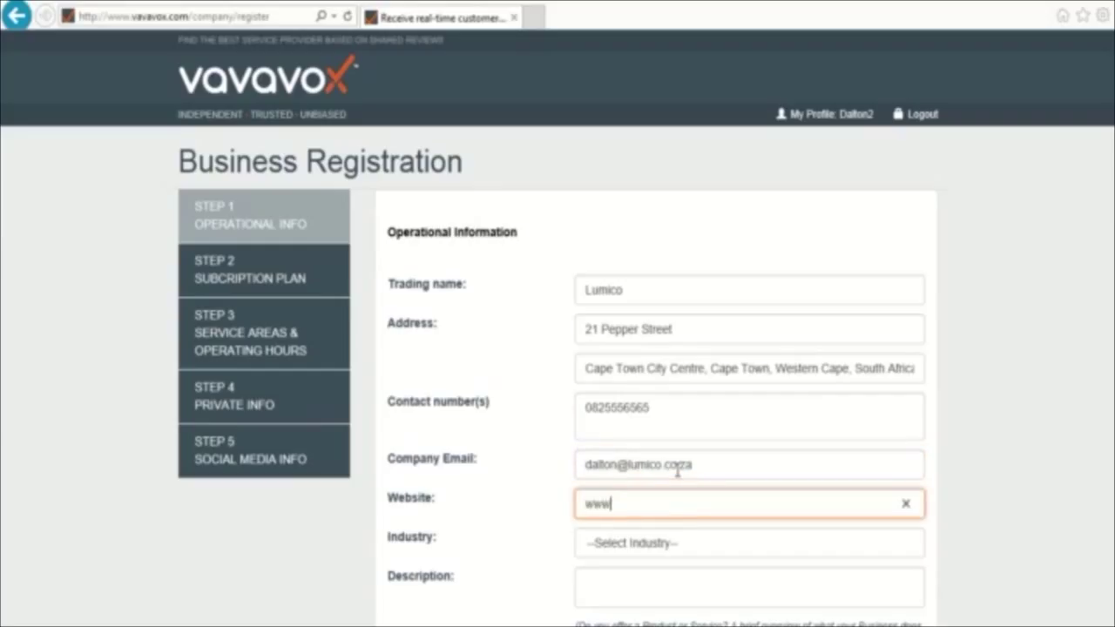
{"action": "type", "text": ".lumico.co.za"}
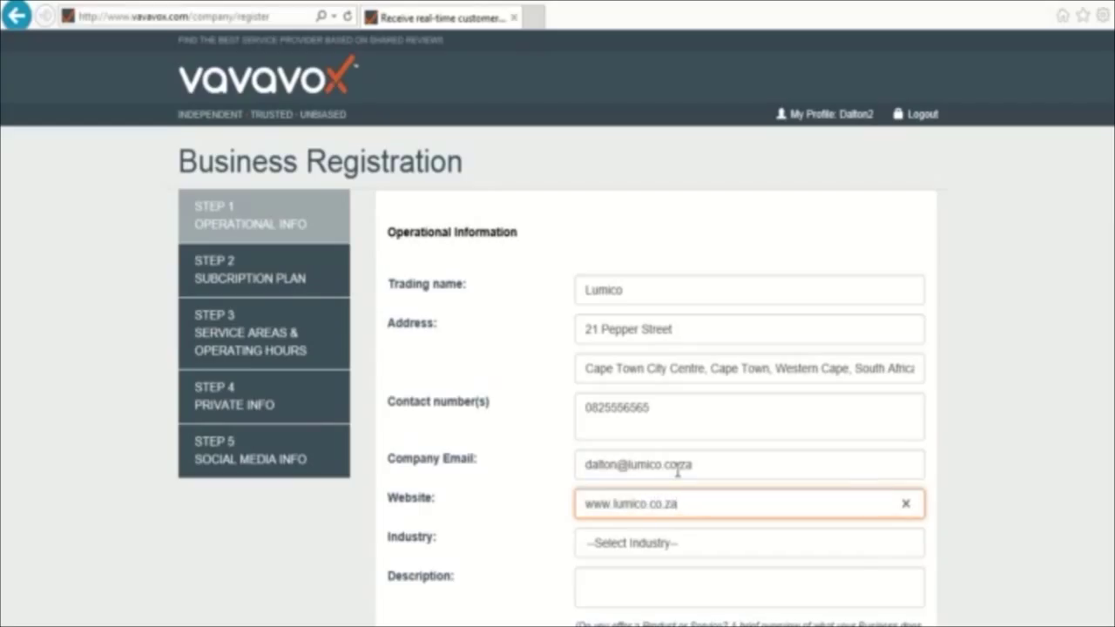
- Pick industry BUSINESS SERVICES and sub-category BRANDING & ADVERTISING, leaving the description empty
{"action": "left_click", "coordinate": [871, 544]}
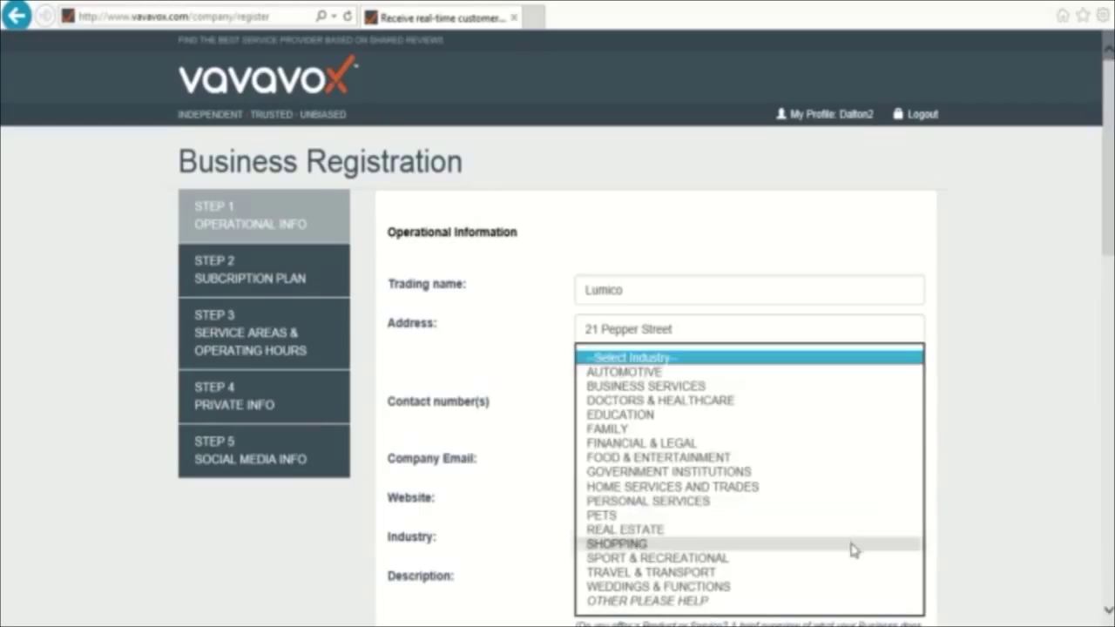
{"action": "left_click", "coordinate": [665, 388]}
{"action": "scroll", "coordinate": [929, 485], "scroll_direction": "down", "scroll_amount": 1}
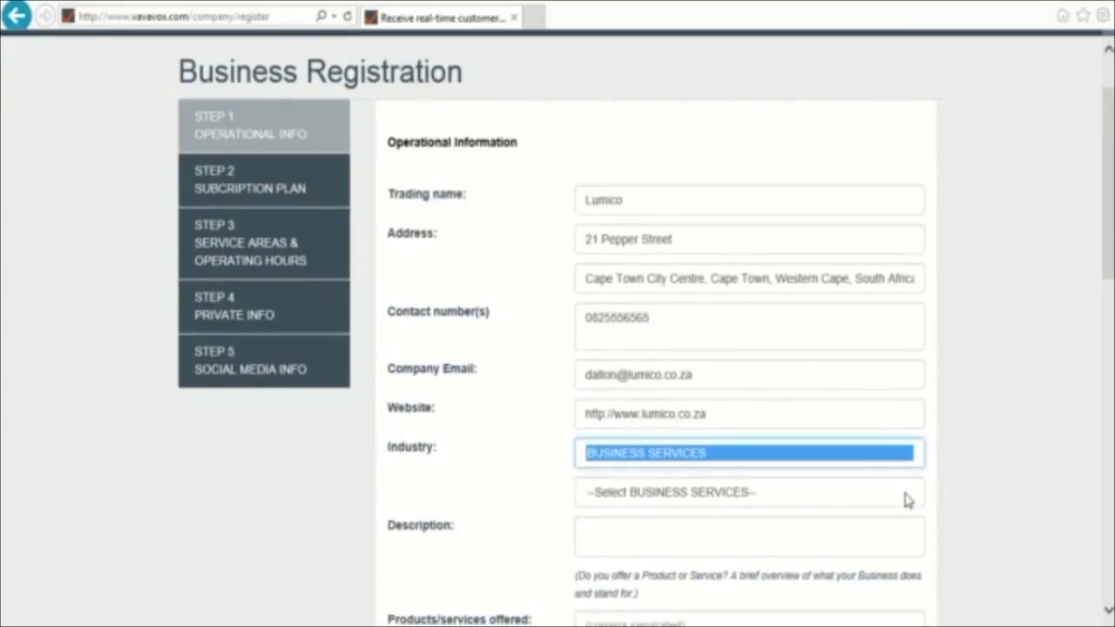
{"action": "left_click", "coordinate": [906, 500]}
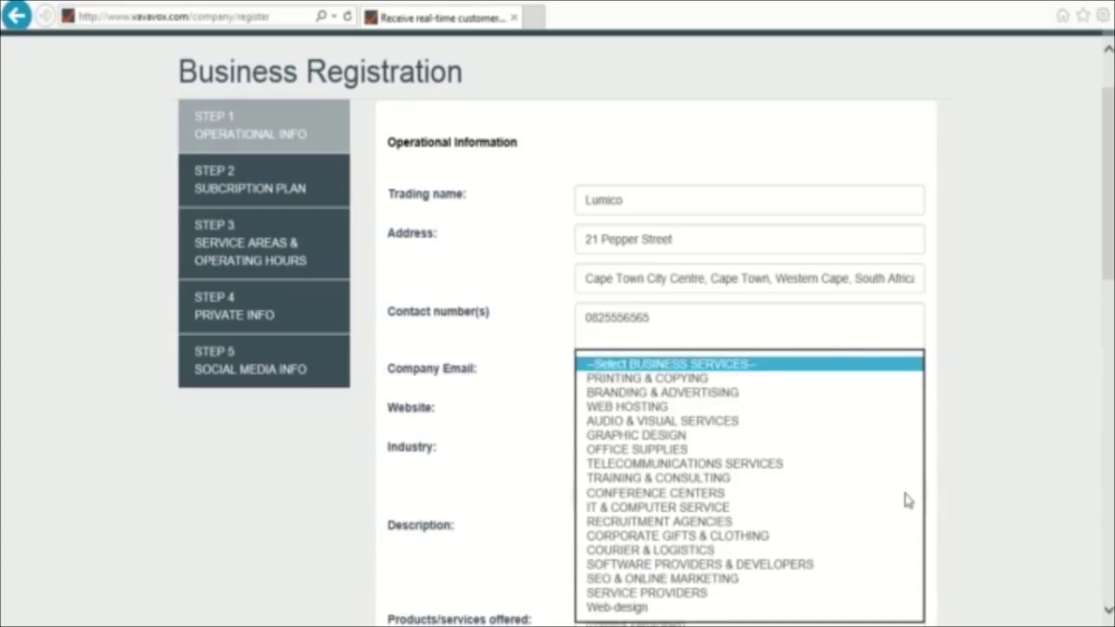
{"action": "left_click", "coordinate": [687, 394]}
{"action": "scroll", "coordinate": [982, 398], "scroll_direction": "down", "scroll_amount": 3}
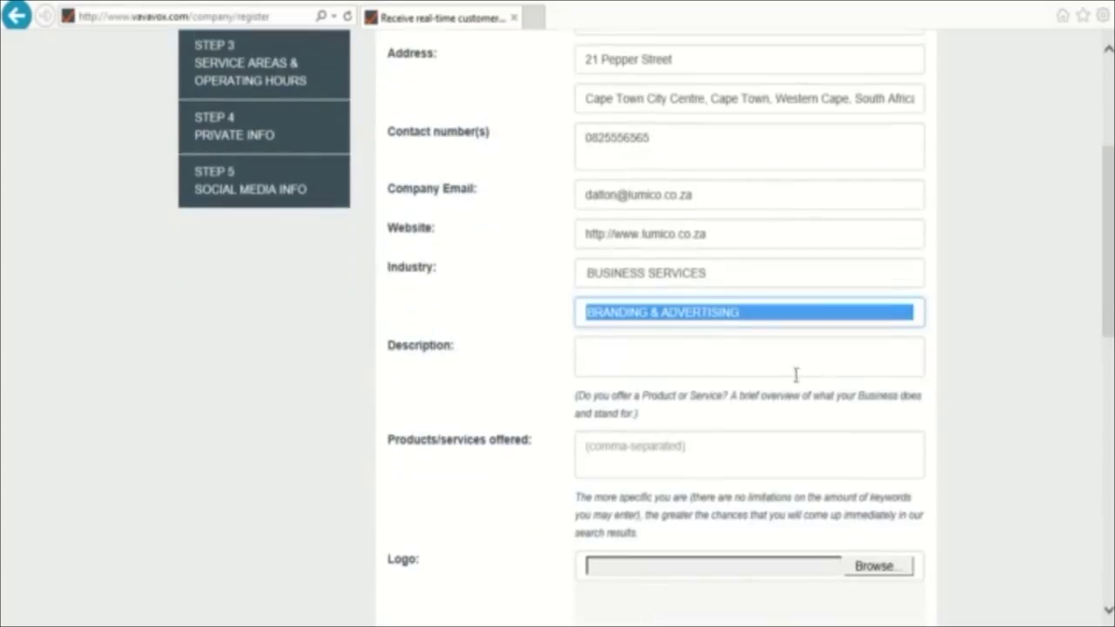
{"action": "left_click", "coordinate": [731, 364]}
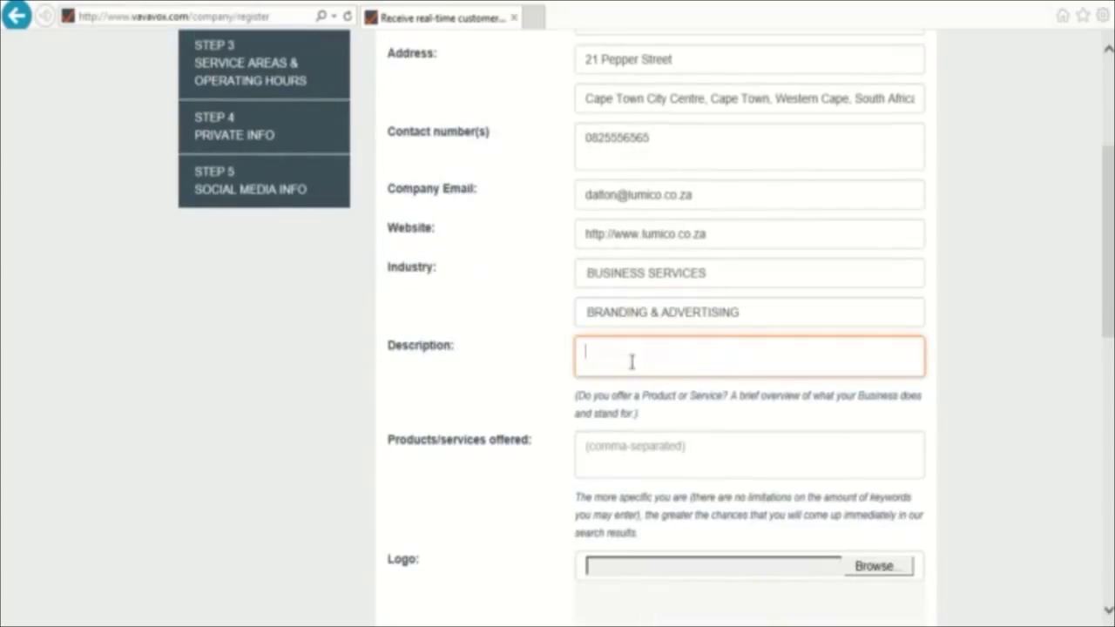
- Enter 'Website Hosting, Graphic Design' as products/services and save Step 1
{"action": "left_click", "coordinate": [674, 452]}
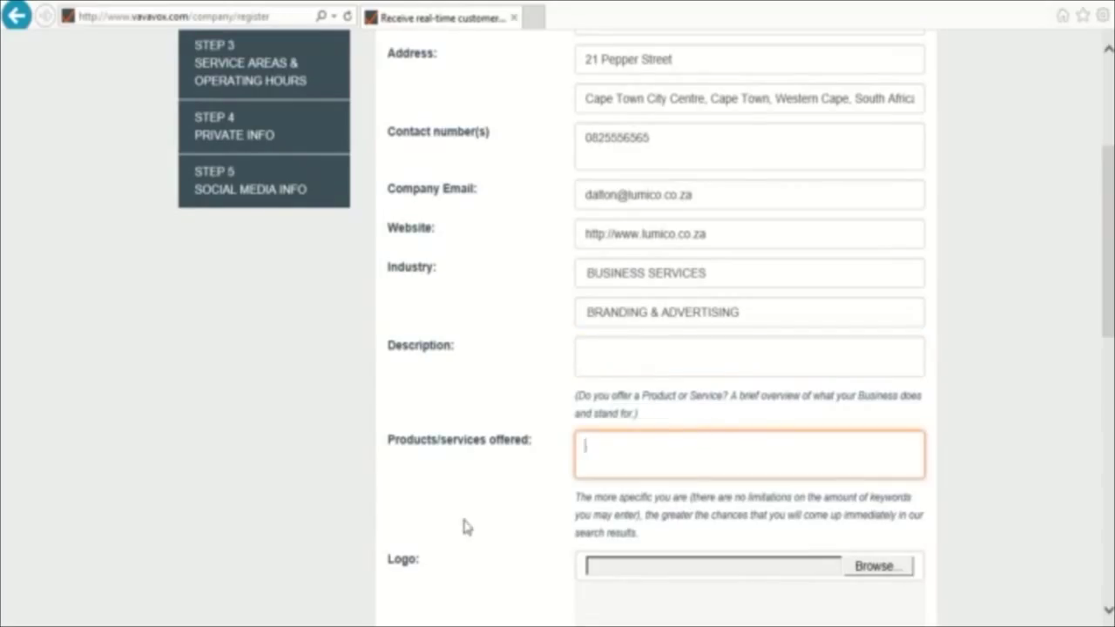
{"action": "type", "text": "Website"}
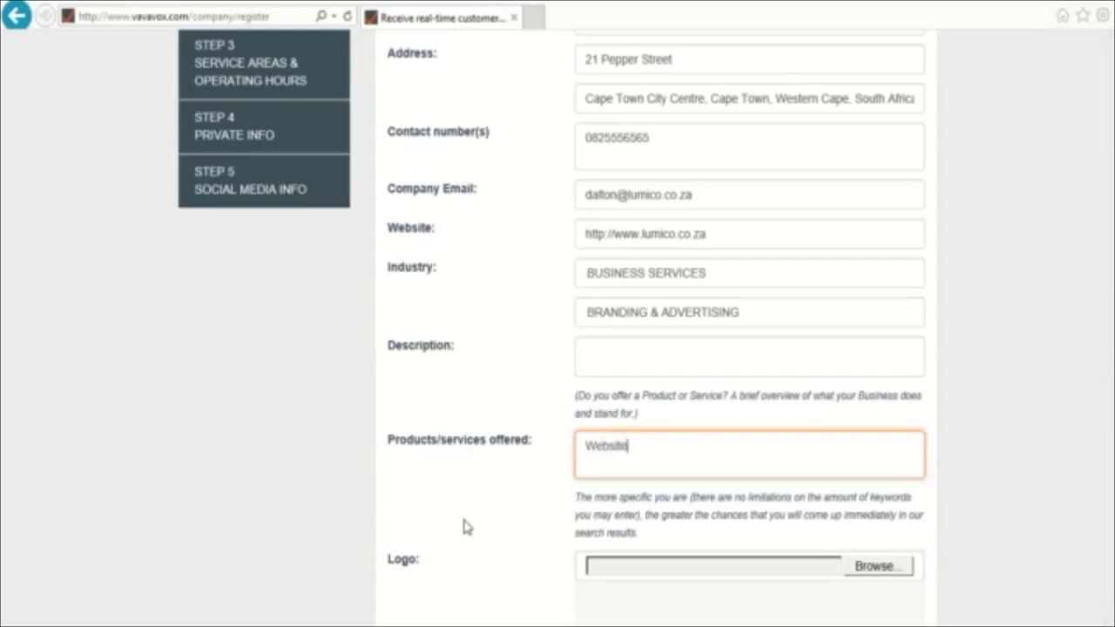
{"action": "type", "text": " Hosting, Graphic"}
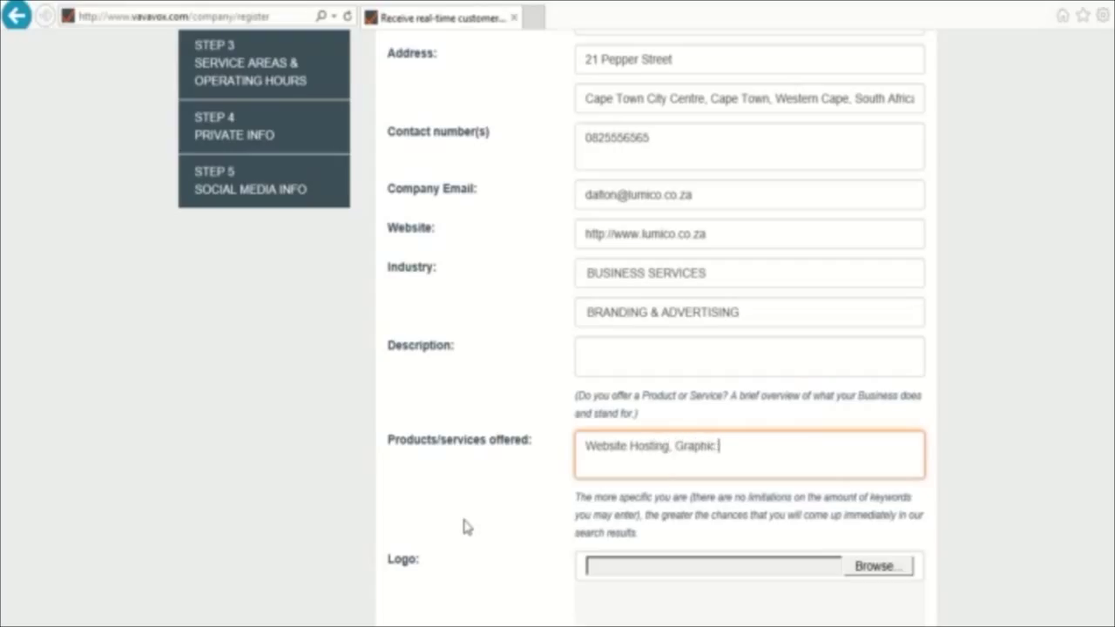
{"action": "type", "text": " Design"}
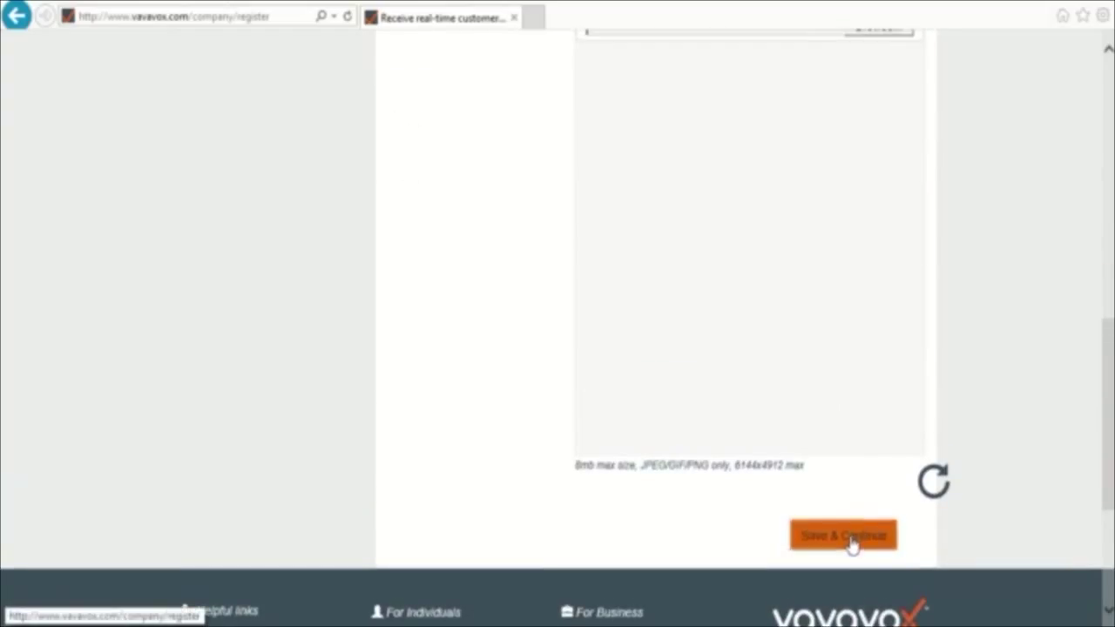
{"action": "left_click", "coordinate": [846, 536]}
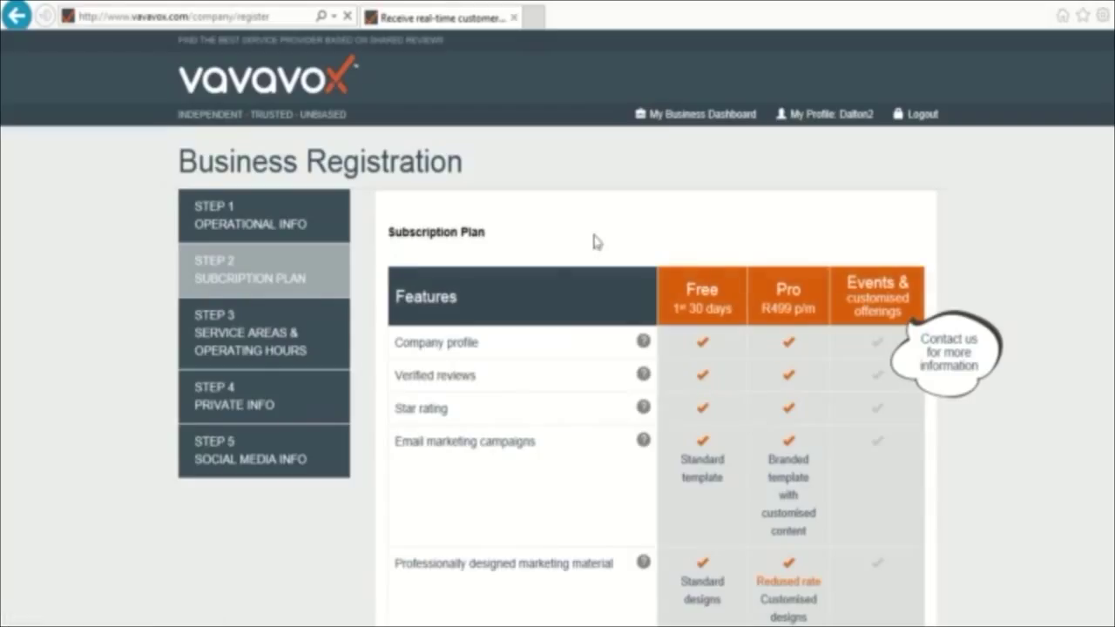
- Scroll down through the Subscription Plan table to review the available plans
{"action": "left_click", "coordinate": [711, 326]}
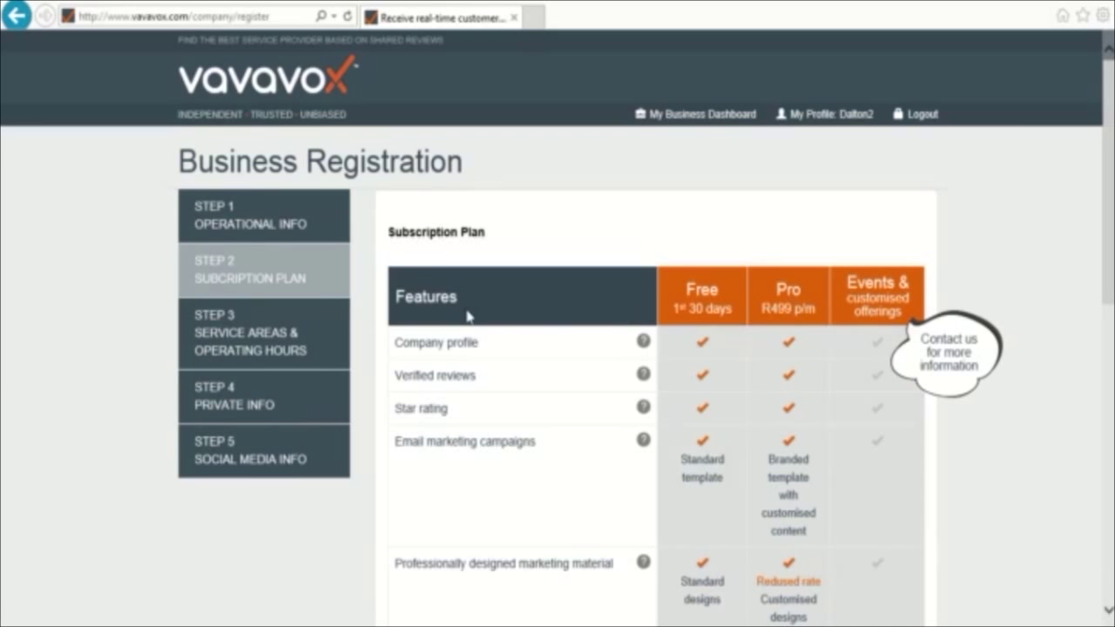
{"action": "scroll", "coordinate": [567, 219], "scroll_direction": "down", "scroll_amount": 3}
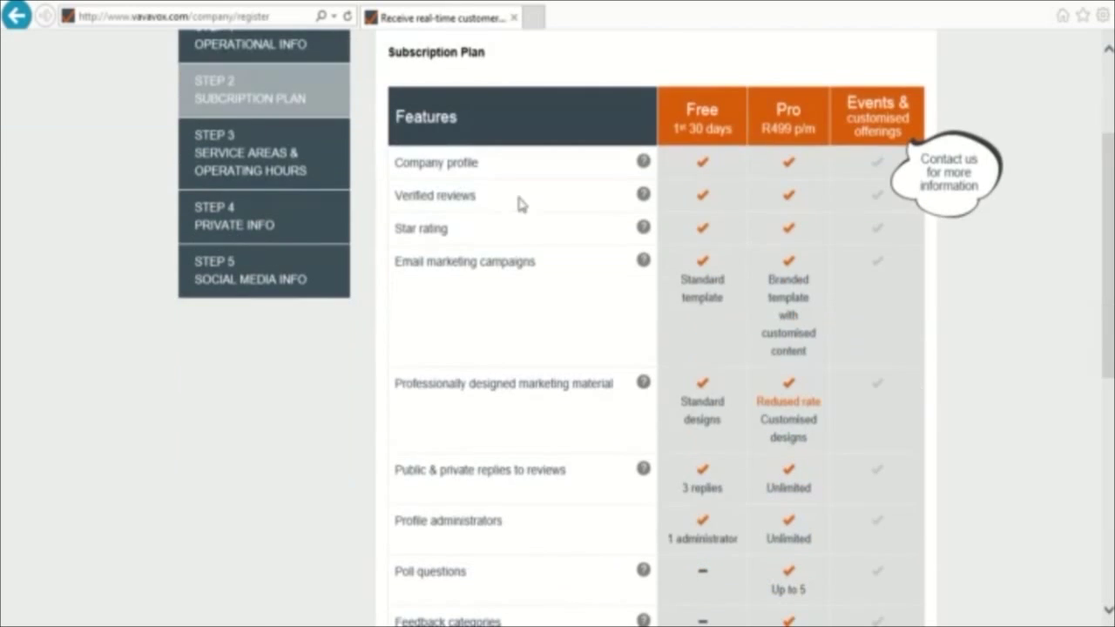
{"action": "scroll", "coordinate": [453, 226], "scroll_direction": "down", "scroll_amount": 1}
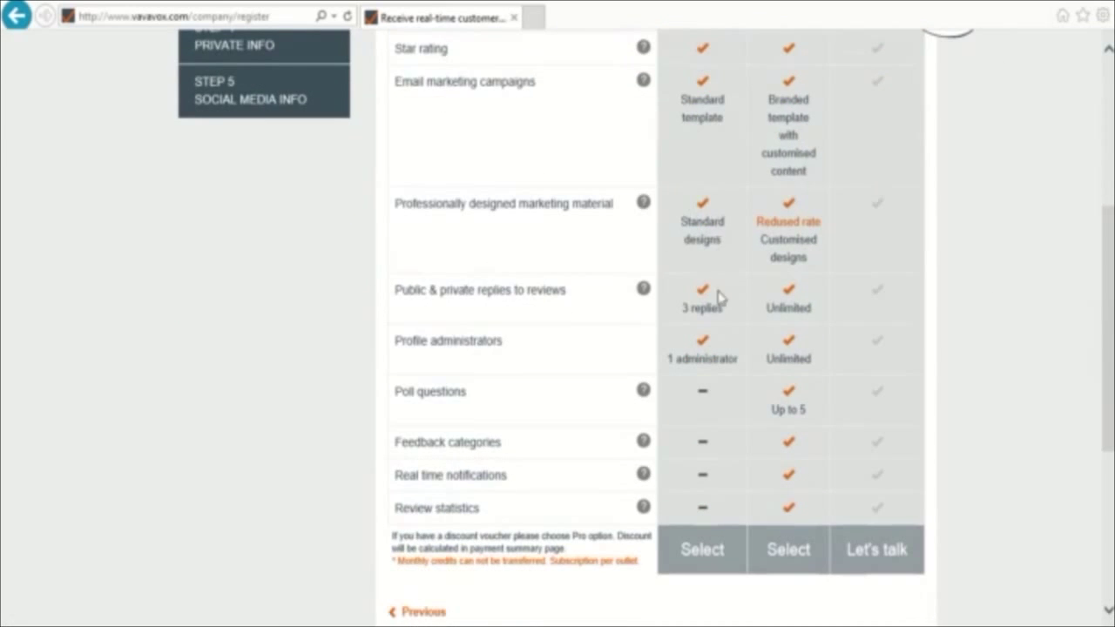
{"action": "scroll", "coordinate": [781, 510], "scroll_direction": "down", "scroll_amount": 1}
- Select the subscription plan, then mark Lumico as operating nationally and not a franchise
{"action": "left_click", "coordinate": [786, 465]}
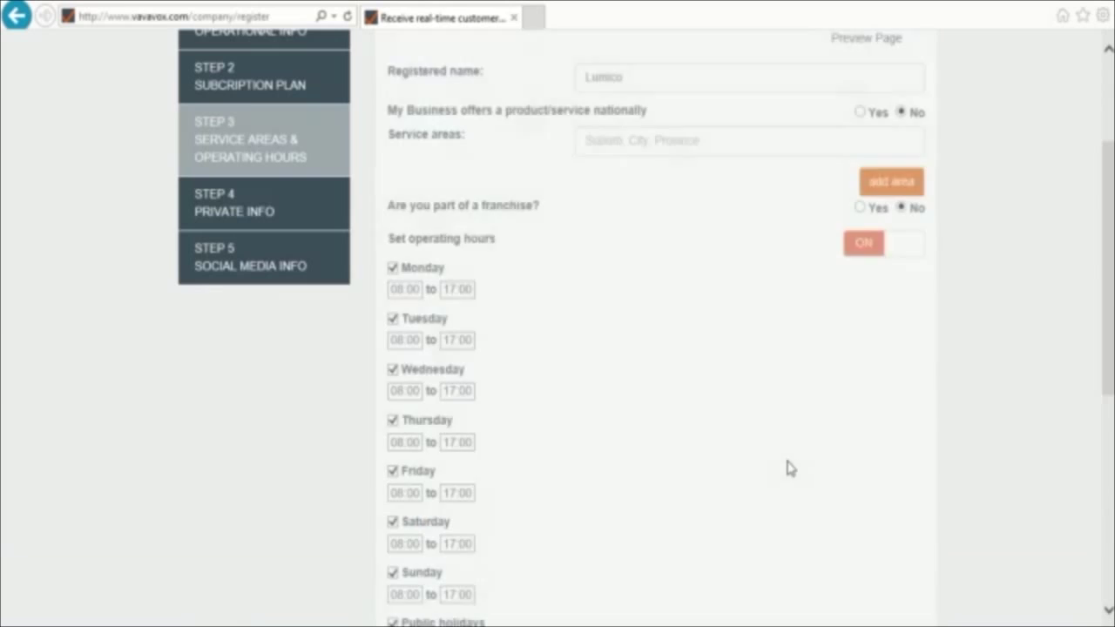
{"action": "scroll", "coordinate": [786, 468], "scroll_direction": "up", "scroll_amount": 3}
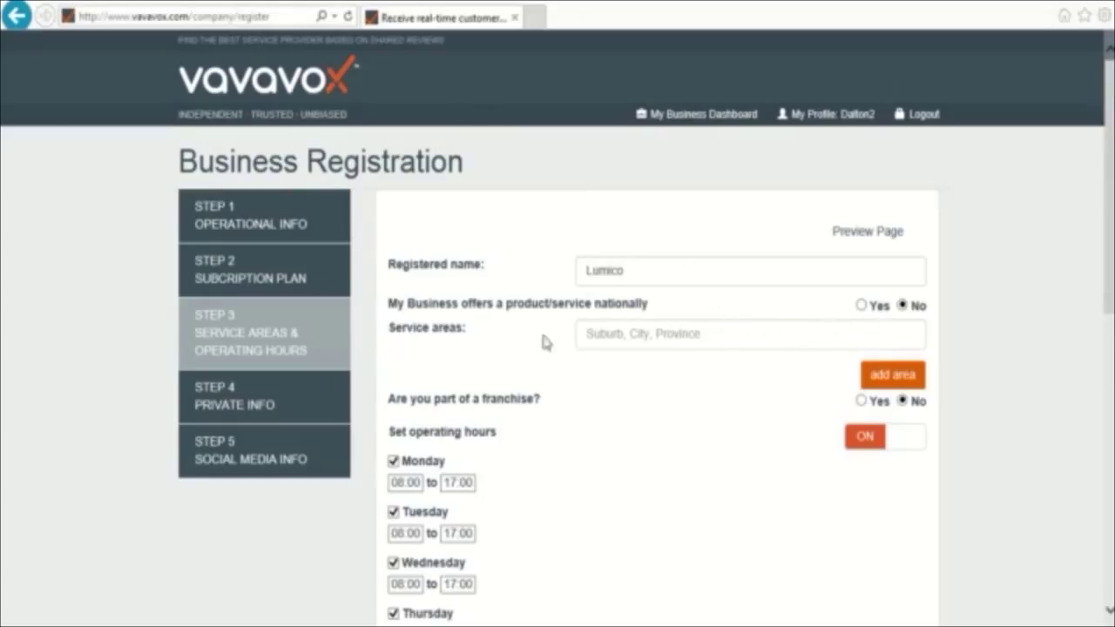
{"action": "left_click", "coordinate": [633, 336]}
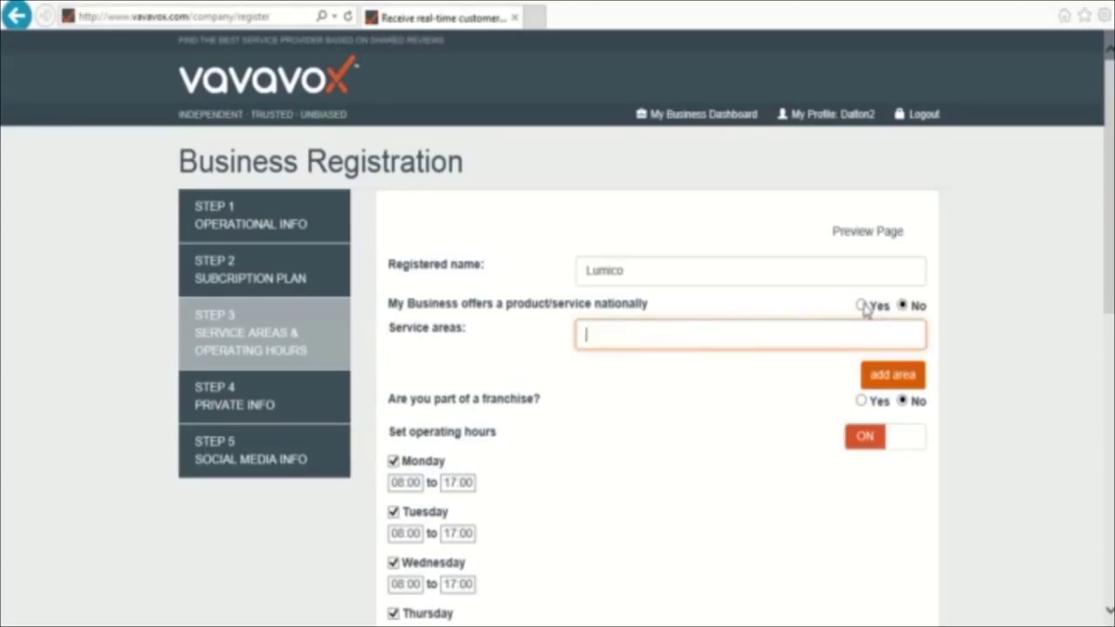
{"action": "left_click", "coordinate": [861, 305]}
{"action": "scroll", "coordinate": [1016, 331], "scroll_direction": "down", "scroll_amount": 1}
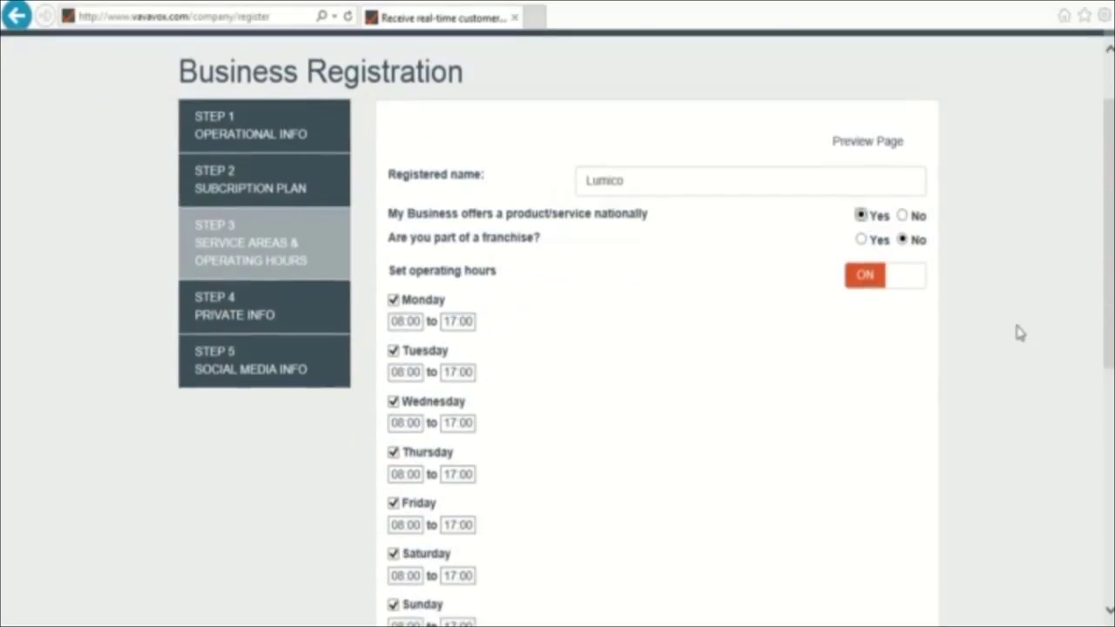
{"action": "left_click", "coordinate": [862, 241]}
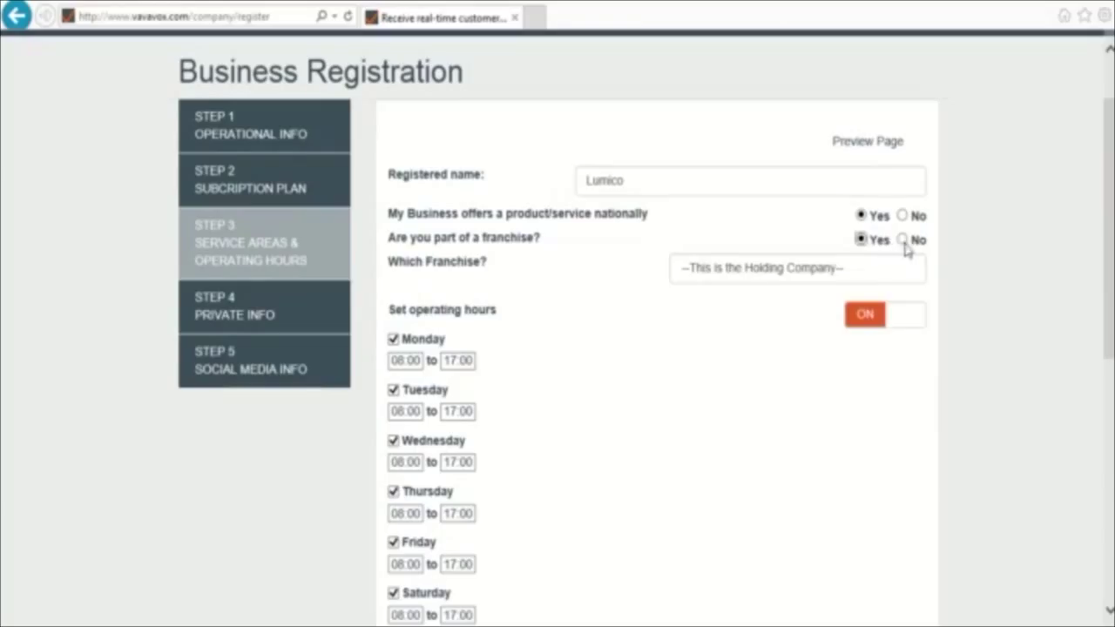
{"action": "left_click", "coordinate": [903, 240]}
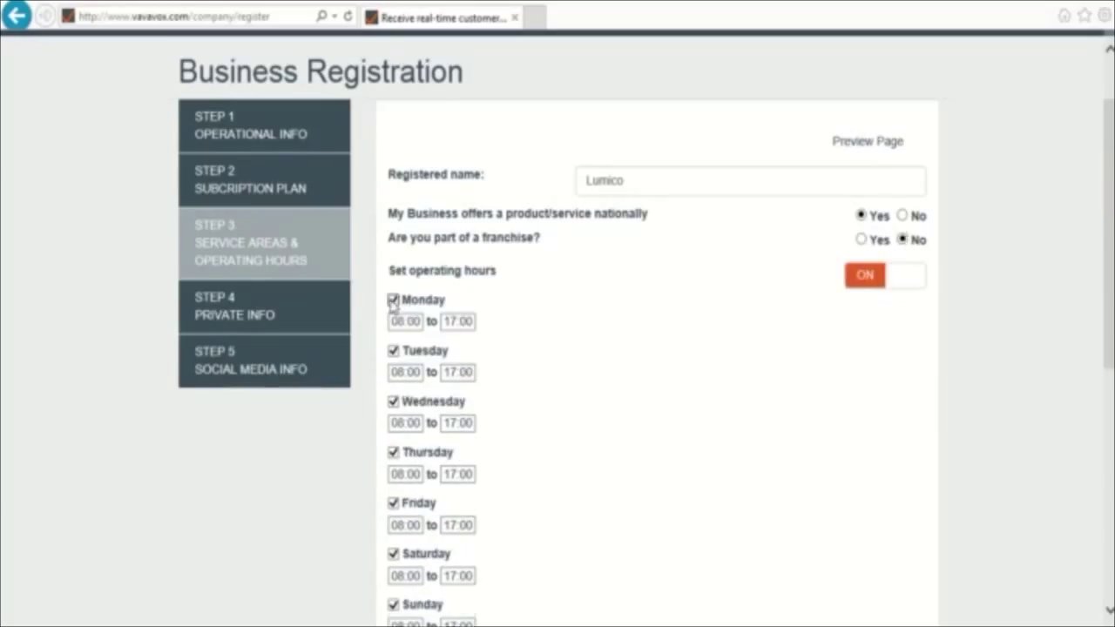
- Adjust Monday/Tuesday hours (Tuesday 08:15–17:00), then turn operating hours off and save
{"action": "left_click", "coordinate": [392, 299]}
{"action": "left_click", "coordinate": [393, 343]}
{"action": "left_click", "coordinate": [393, 343]}
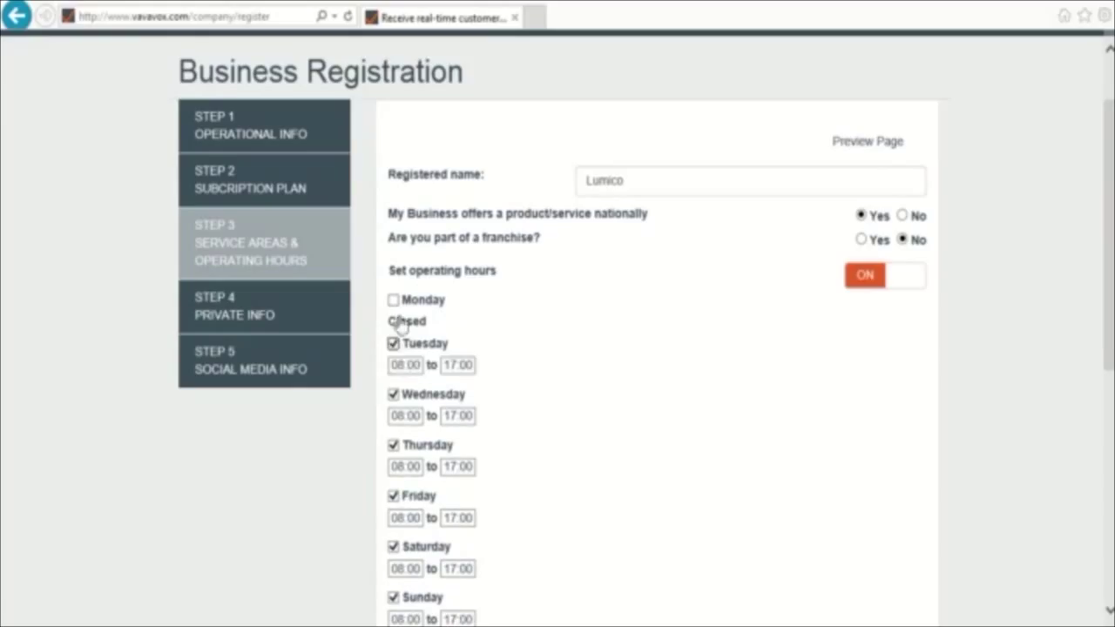
{"action": "left_click", "coordinate": [406, 365]}
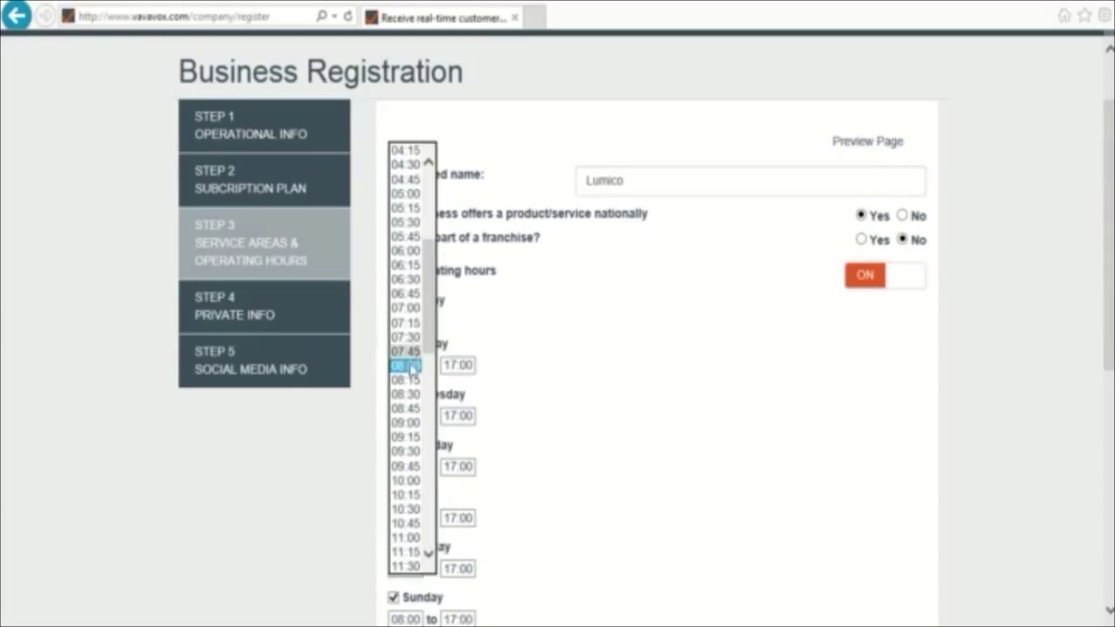
{"action": "left_click", "coordinate": [405, 380]}
{"action": "left_click", "coordinate": [461, 366]}
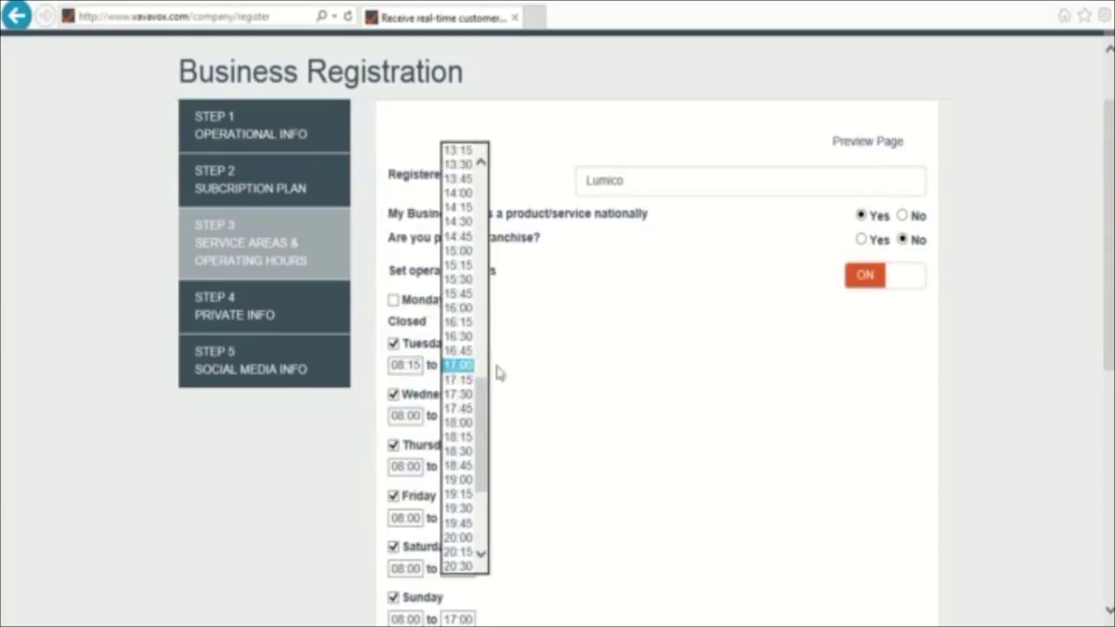
{"action": "left_click", "coordinate": [665, 351]}
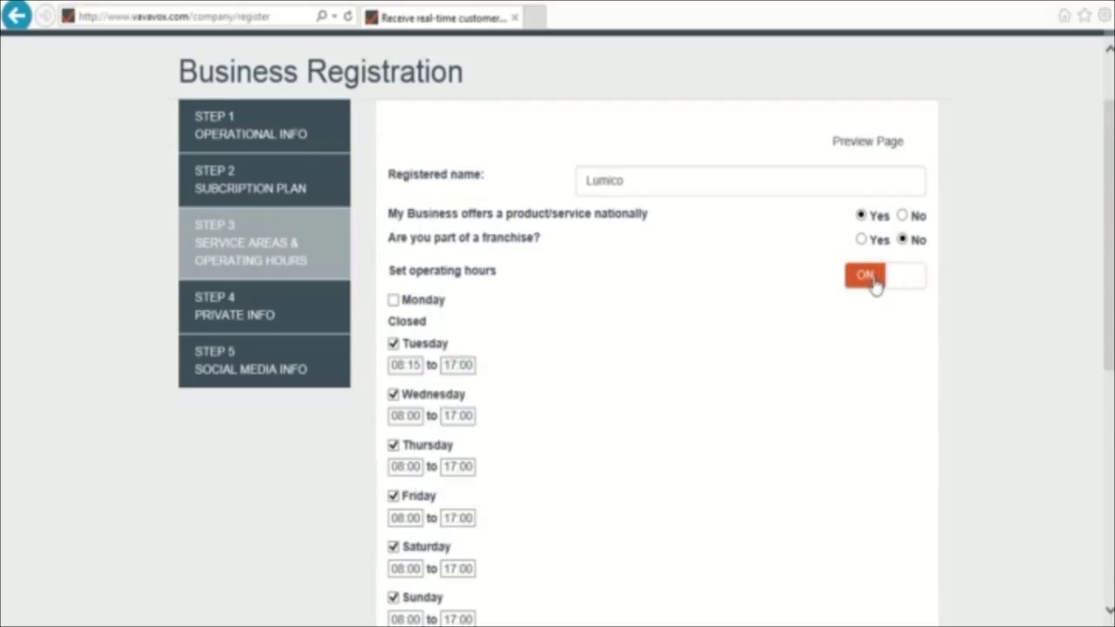
{"action": "left_click", "coordinate": [874, 277]}
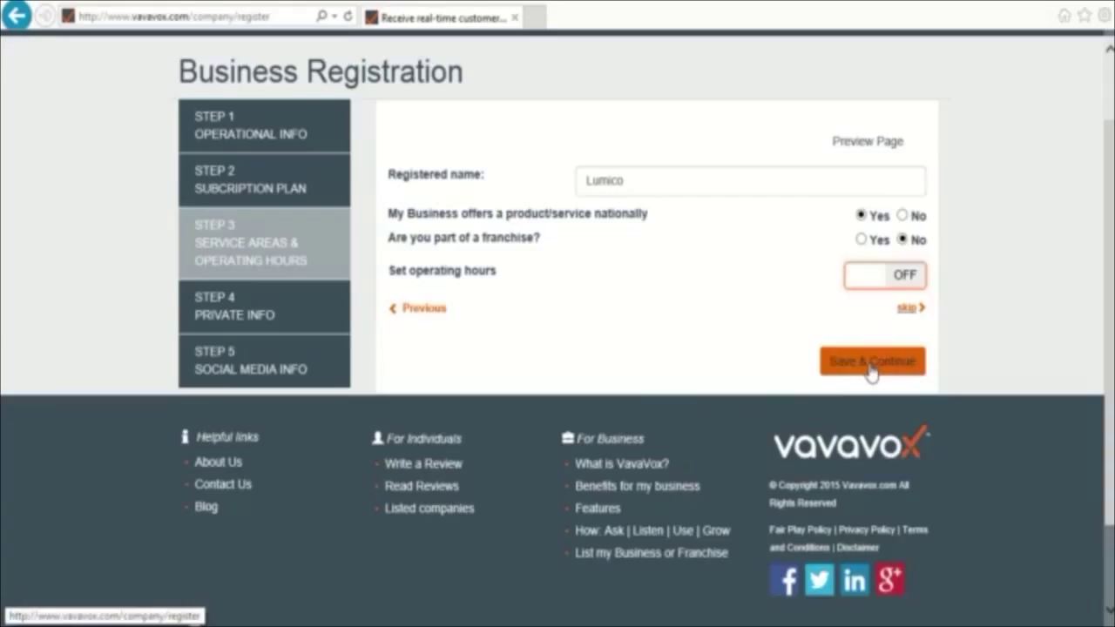
{"action": "left_click", "coordinate": [871, 369]}
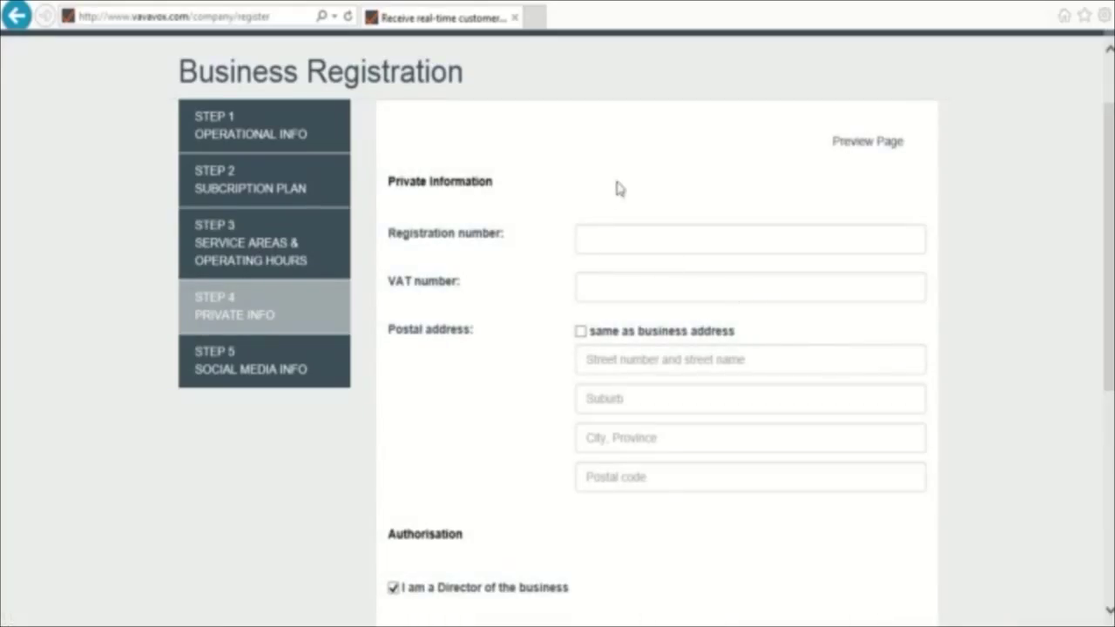
- Leave registration and VAT numbers empty and untick 'same as business address' for postal
{"action": "left_click", "coordinate": [625, 235]}
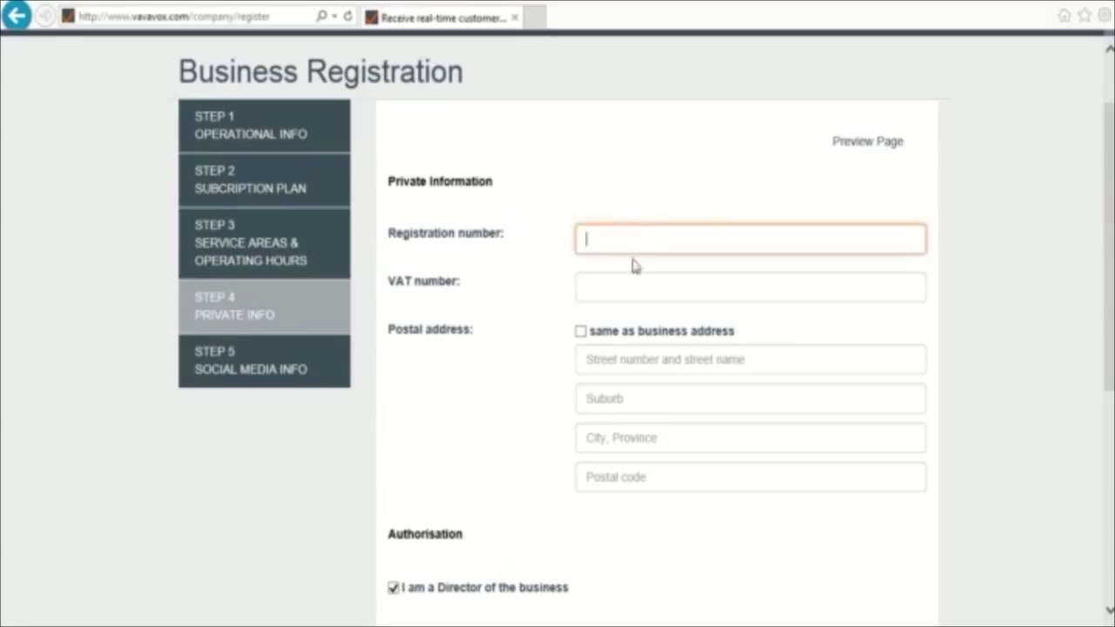
{"action": "left_click", "coordinate": [642, 281]}
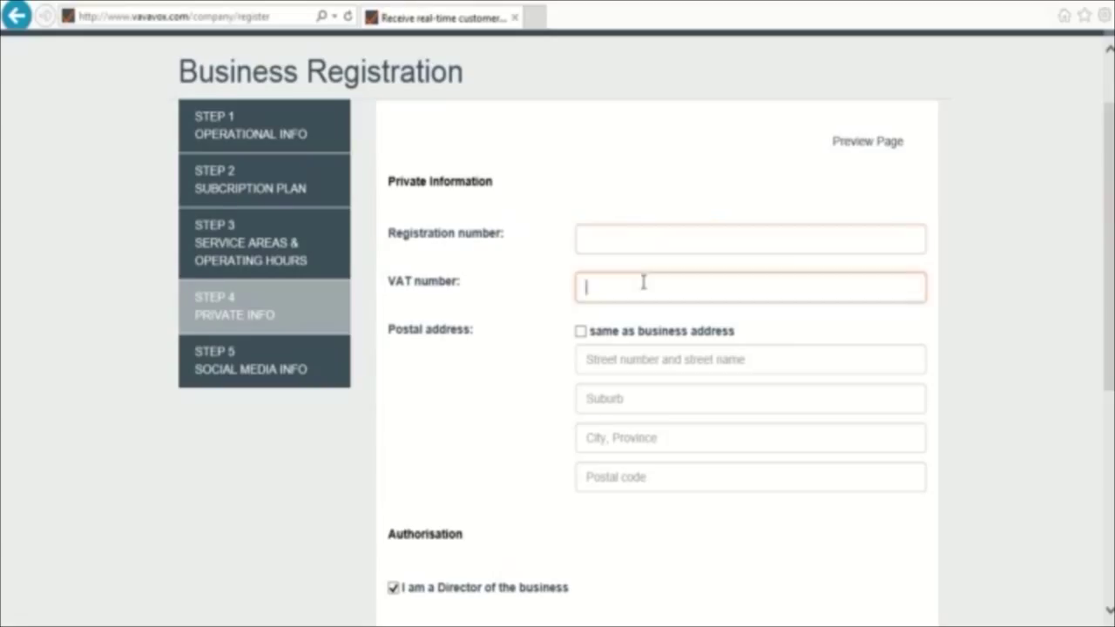
{"action": "left_click", "coordinate": [579, 332]}
{"action": "left_click", "coordinate": [580, 333]}
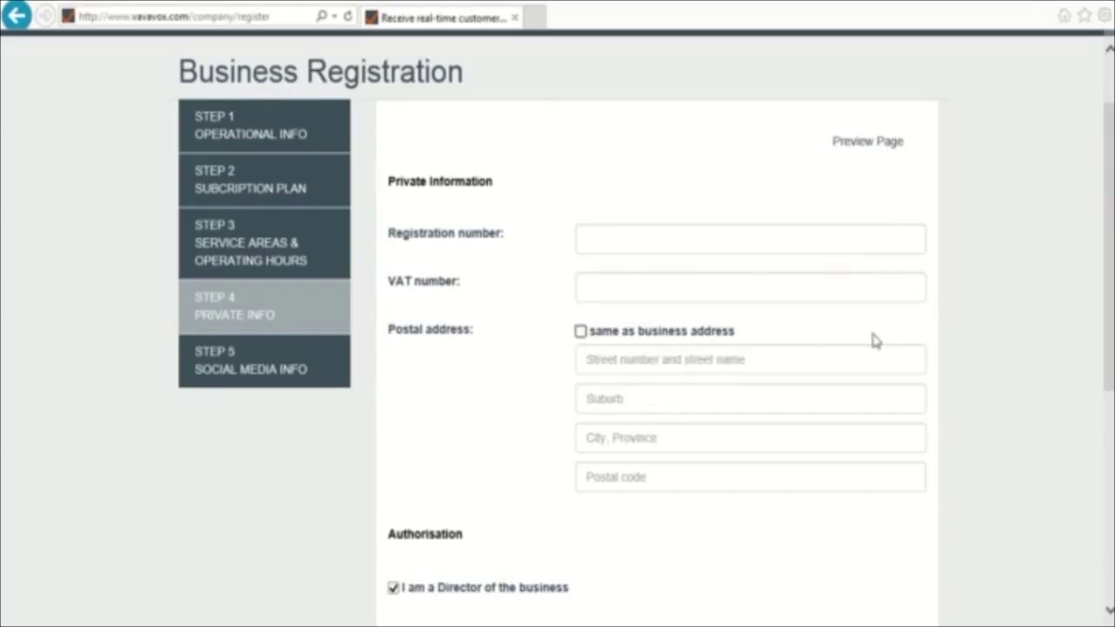
{"action": "scroll", "coordinate": [873, 334], "scroll_direction": "down", "scroll_amount": 1}
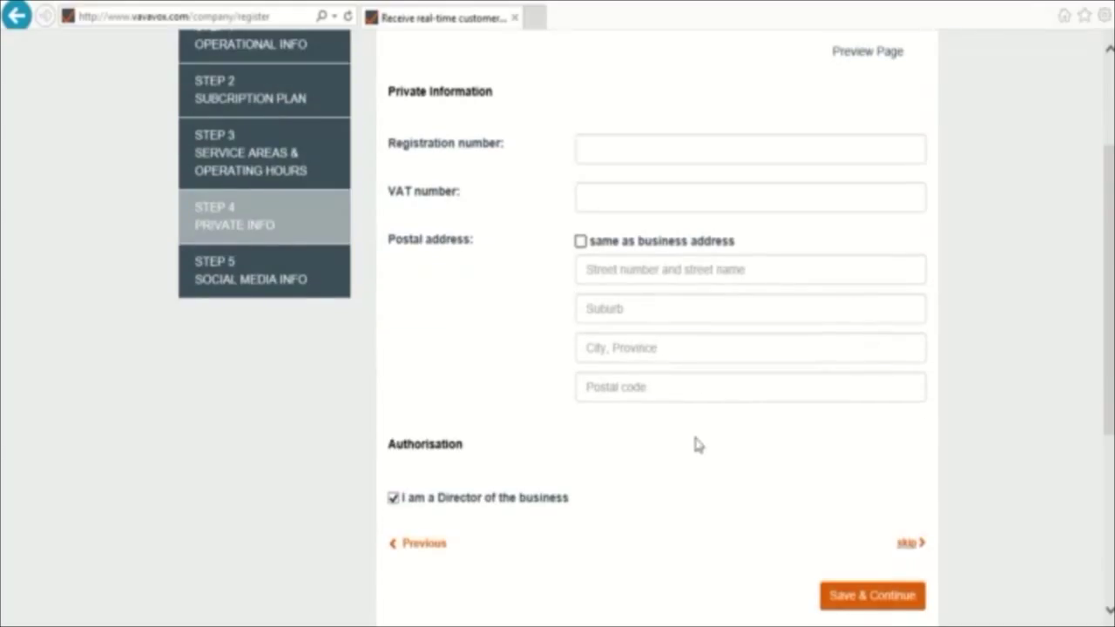
- Save Private Info, leave Facebook, Pinterest and Twitter blank, and open Preview Page
{"action": "left_click", "coordinate": [874, 600]}
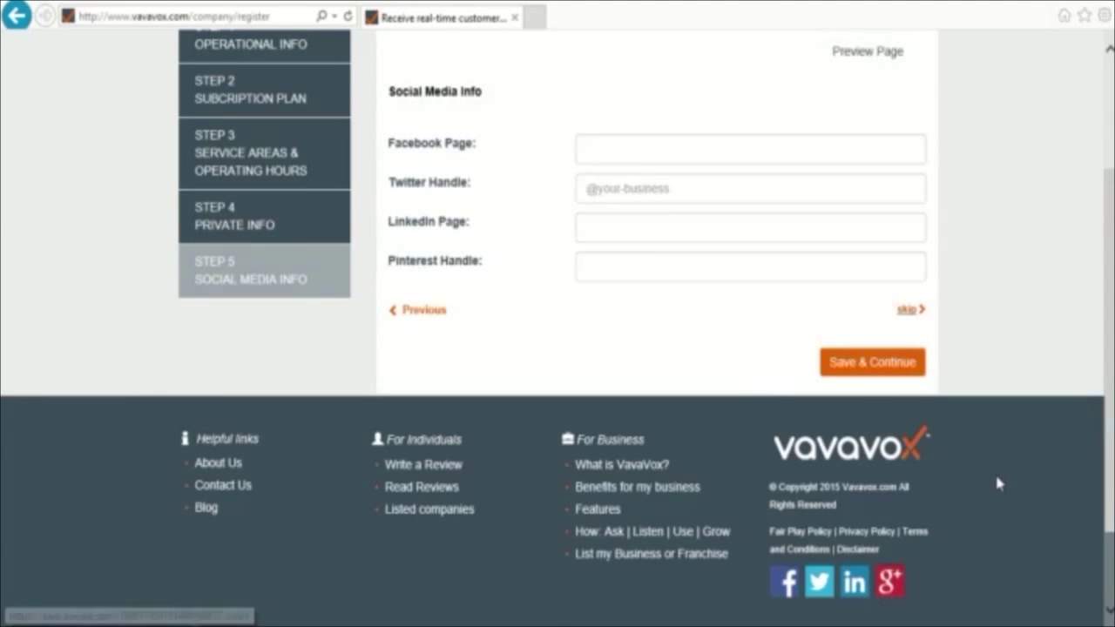
{"action": "scroll", "coordinate": [996, 480], "scroll_direction": "up", "scroll_amount": 1}
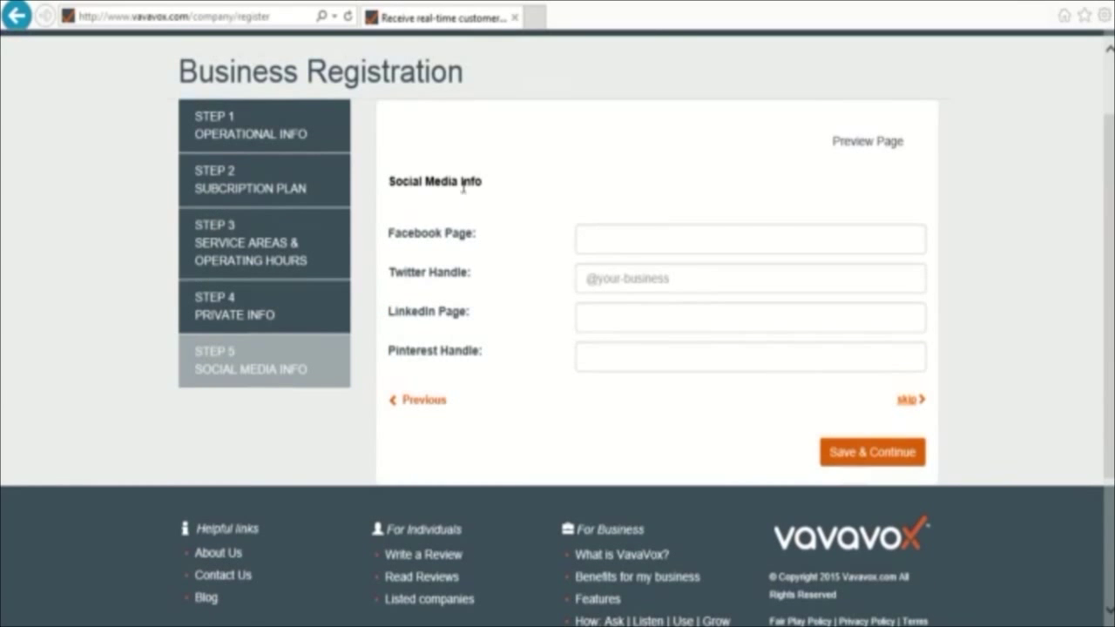
{"action": "left_click", "coordinate": [620, 239]}
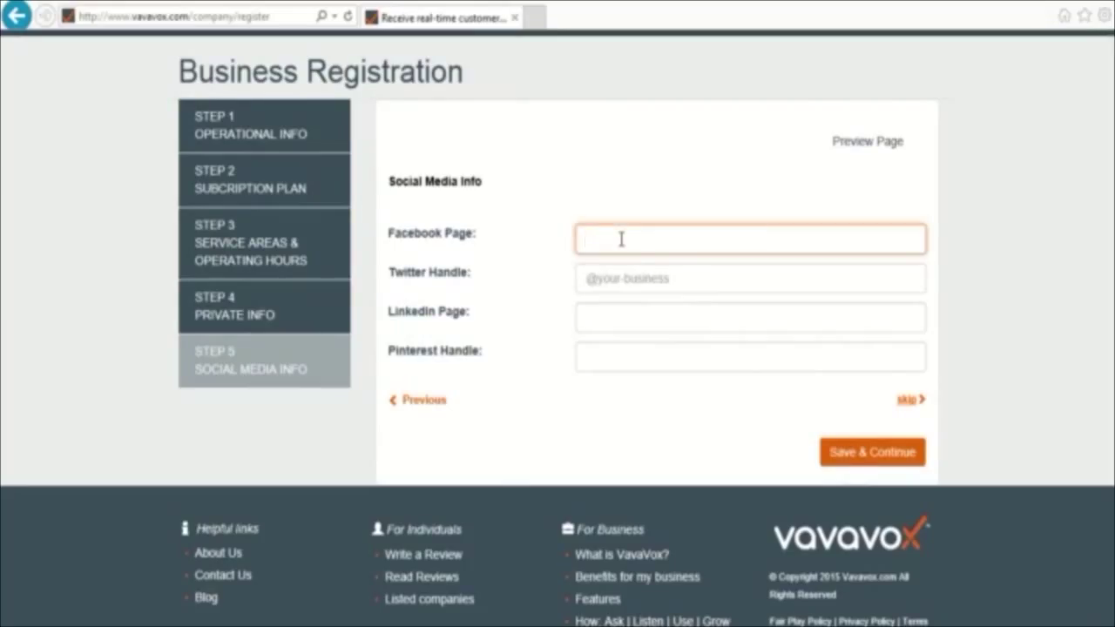
{"action": "left_click", "coordinate": [679, 368]}
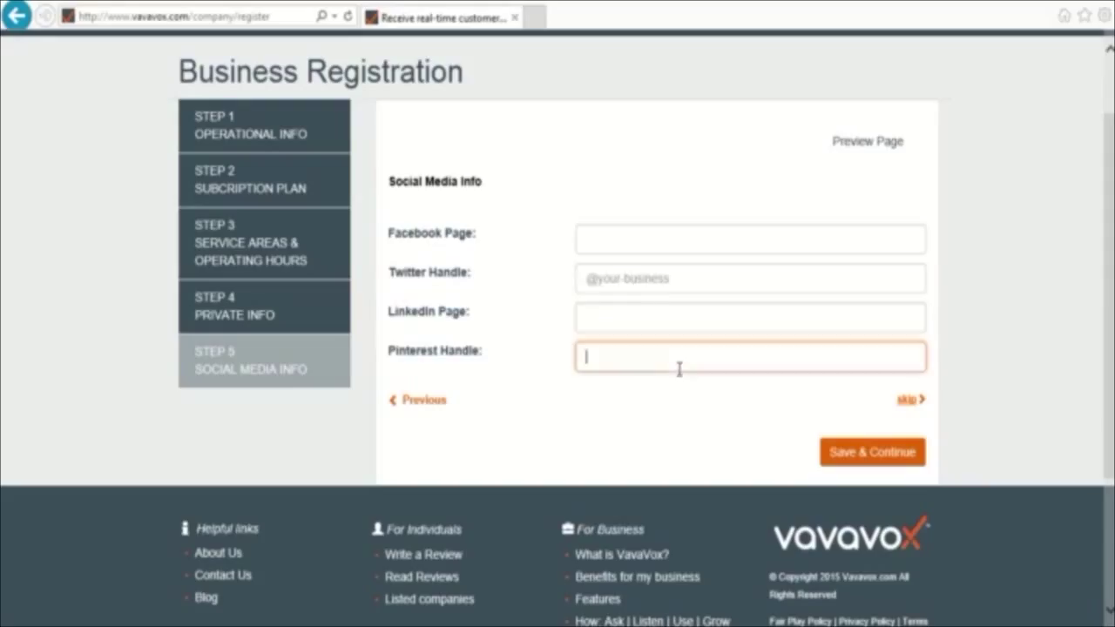
{"action": "left_click", "coordinate": [678, 279]}
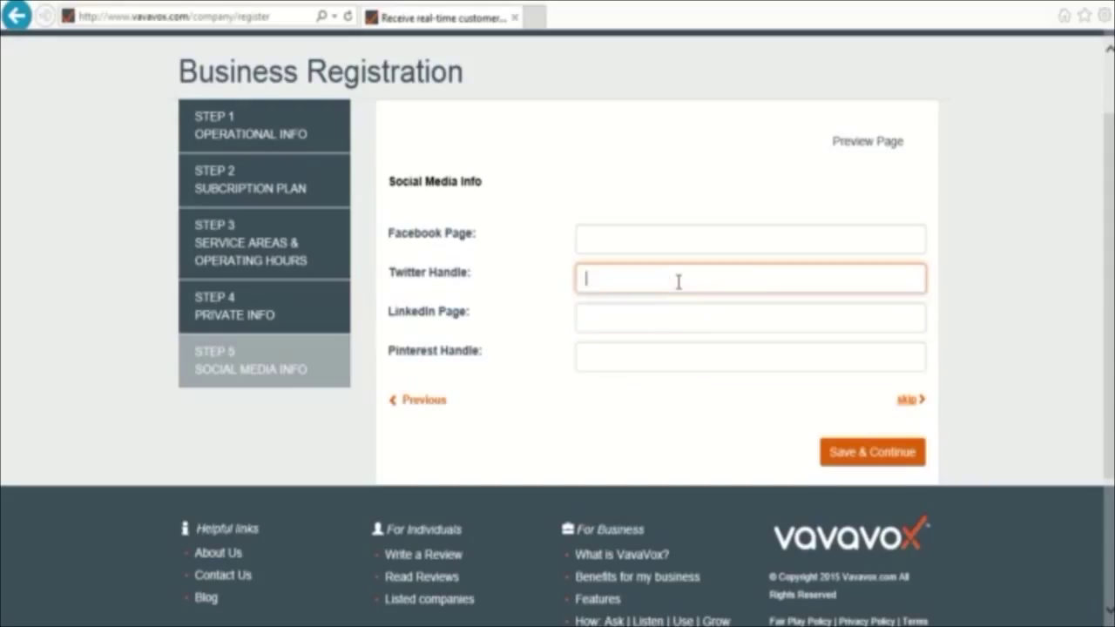
{"action": "left_click", "coordinate": [984, 192]}
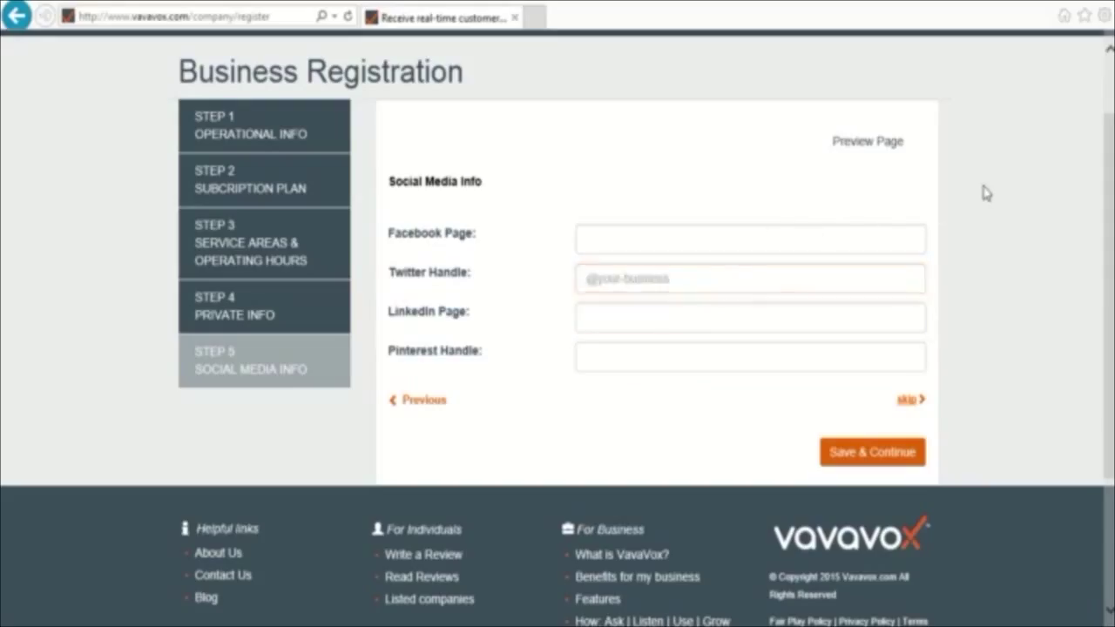
{"action": "left_click", "coordinate": [875, 152]}
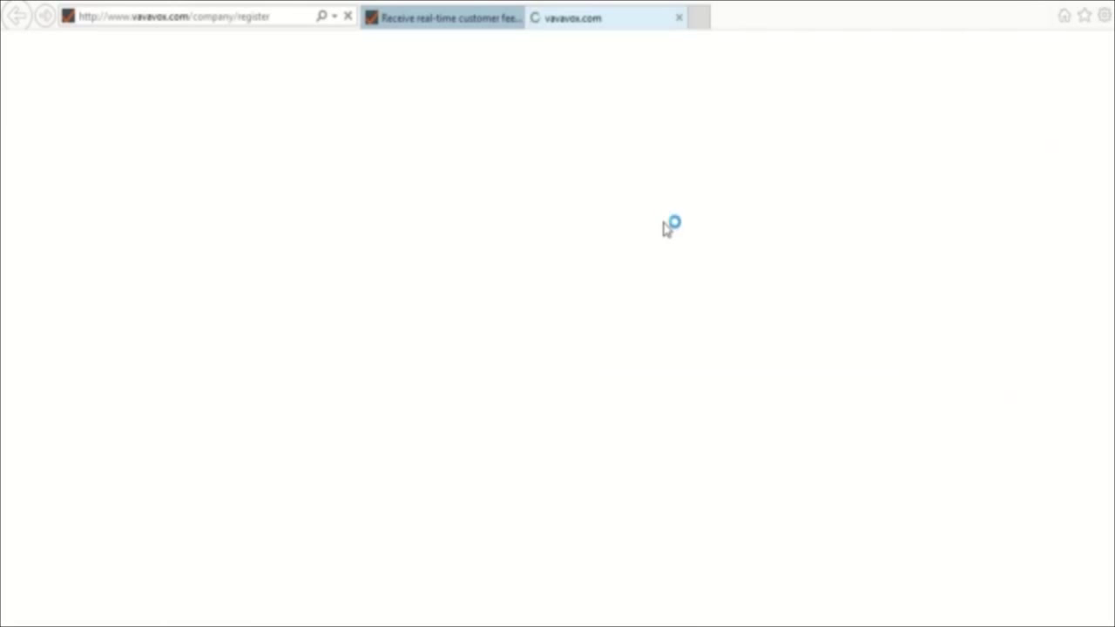